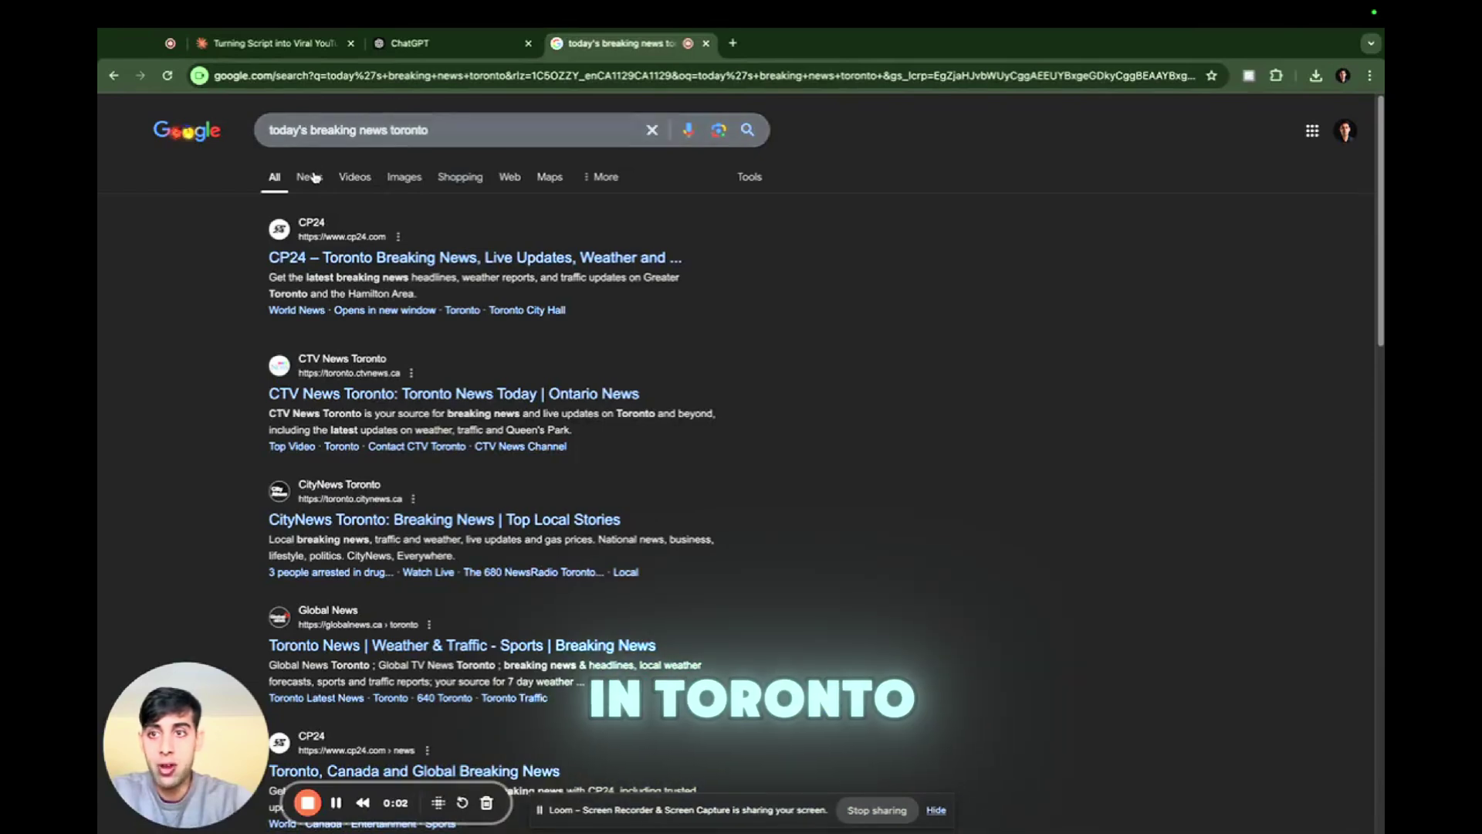
# Open the Toronto Star jail-conditions story from Google News results and select its article text.
pyautogui.click(309, 177)
pyautogui.scroll(-1, 388, 391)
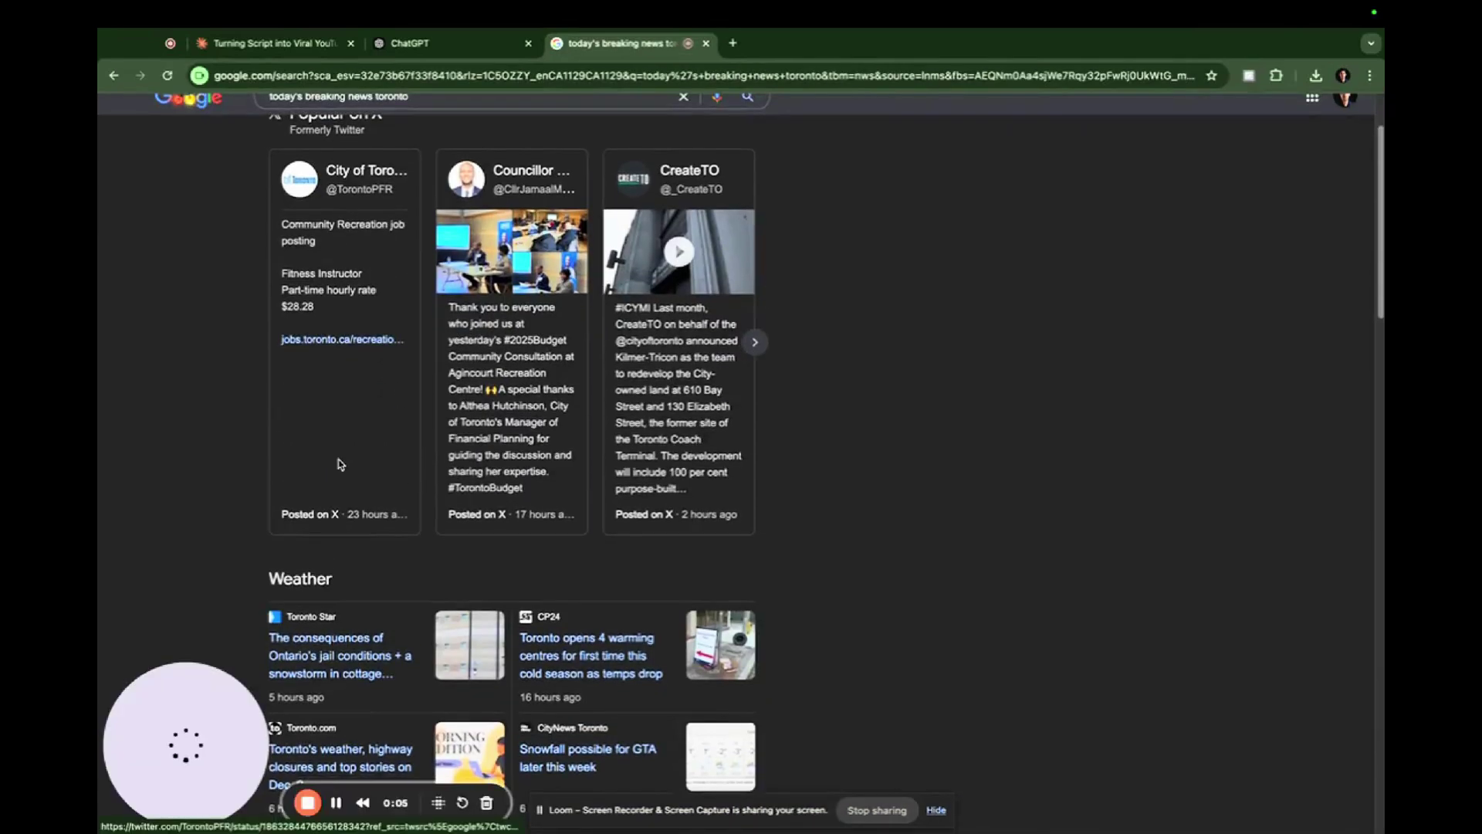
pyautogui.scroll(-3, 292, 444)
pyautogui.click(300, 451)
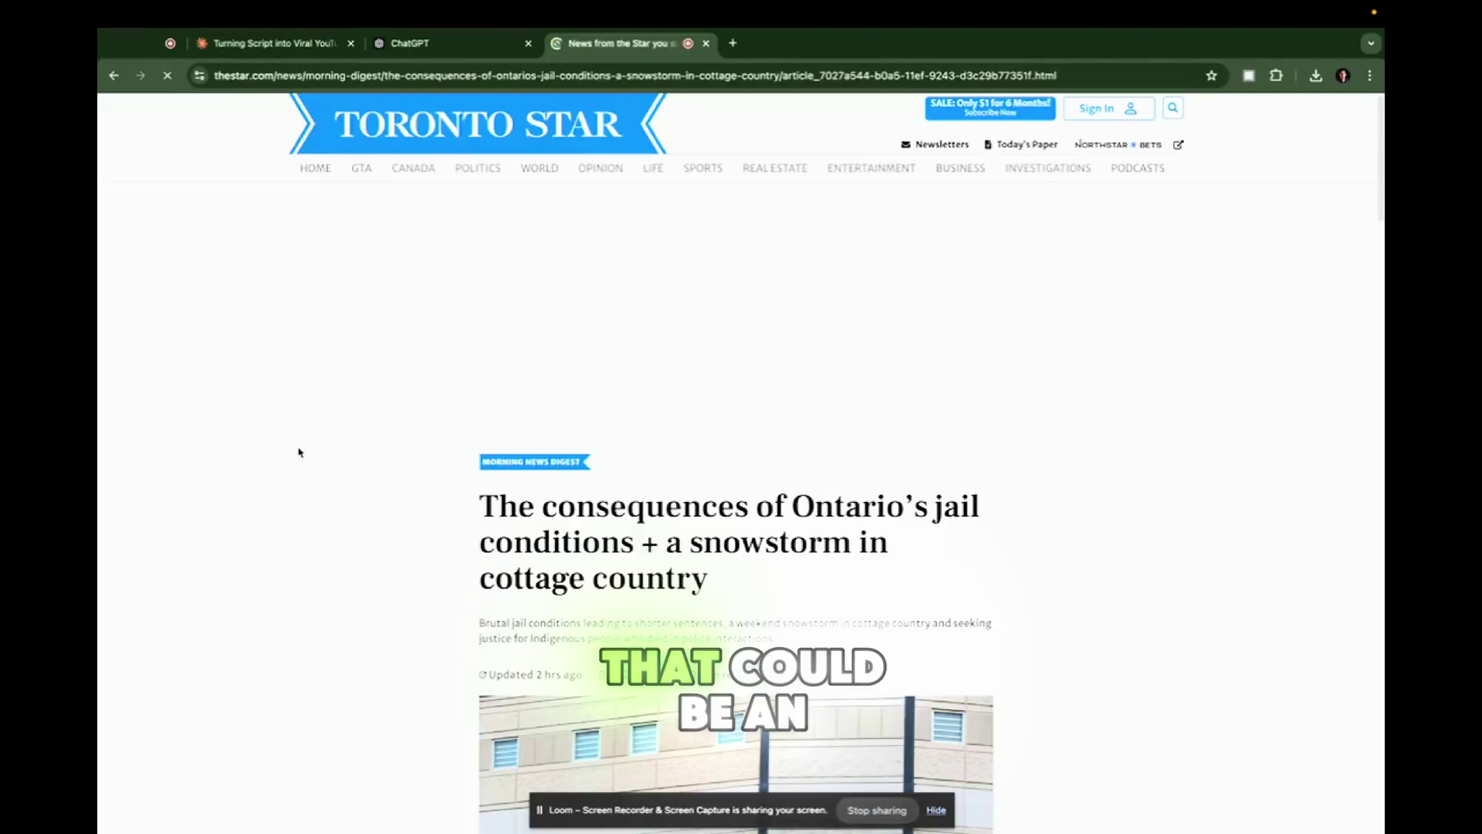
pyautogui.moveTo(460, 401); pyautogui.dragTo(734, 819)
pyautogui.click(436, 45)
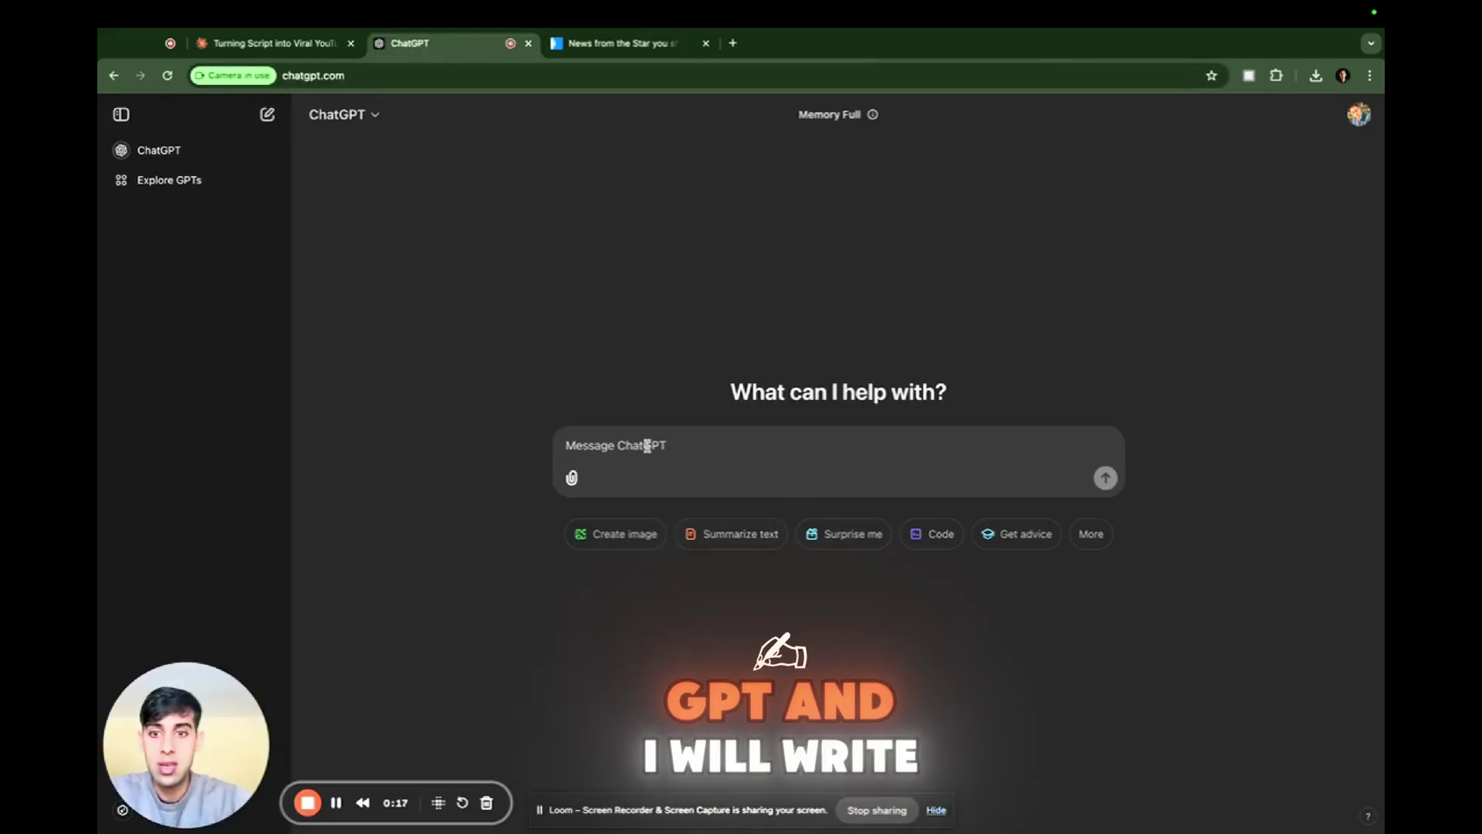
# Write a prompt for a 30–45 second journalistic YouTube Shorts script and paste the article below it.
pyautogui.click(647, 445)
pyautogui.write('Write me a 30-4')
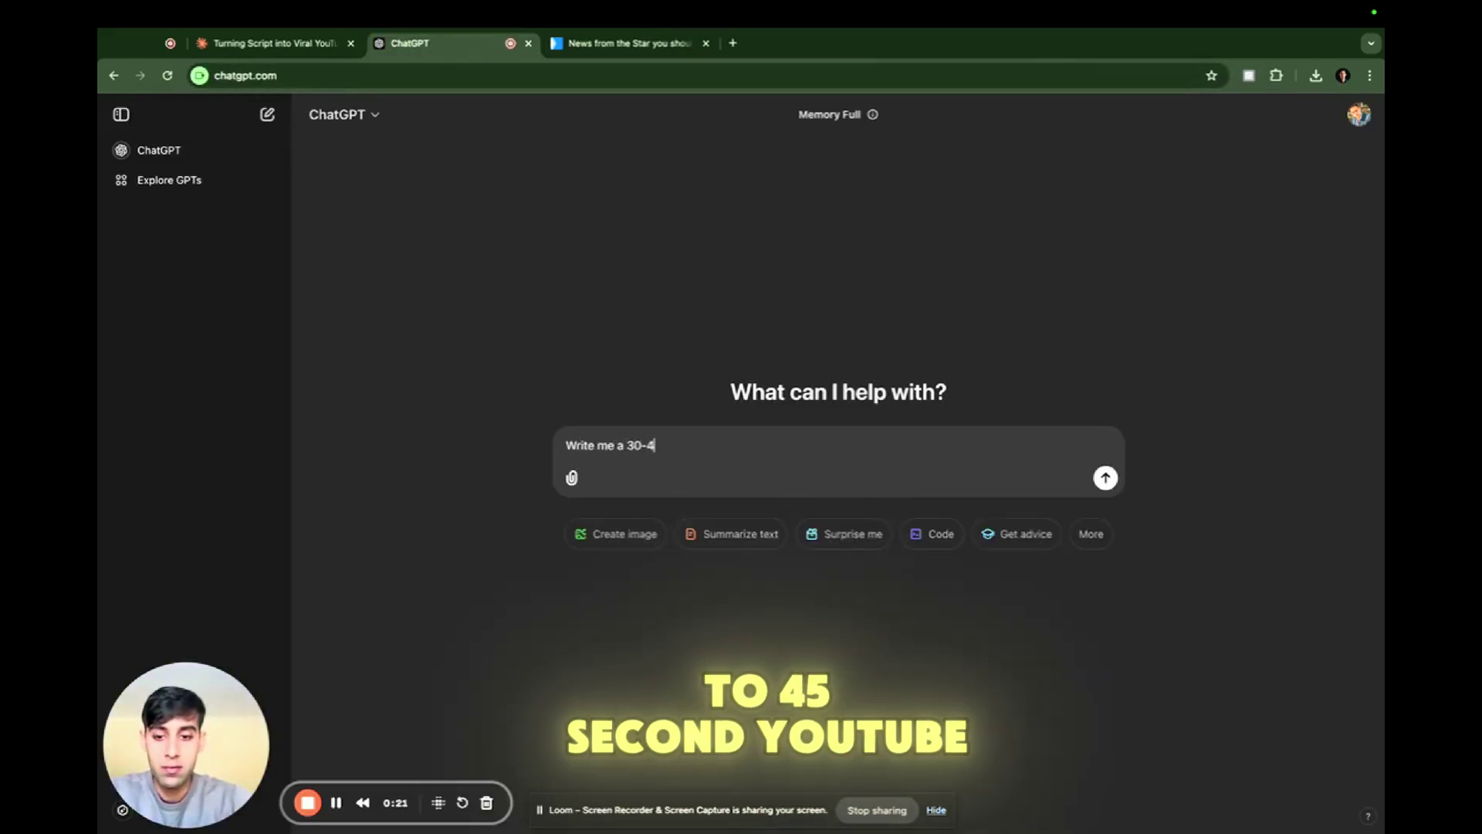
pyautogui.write('5 second youtube sh')
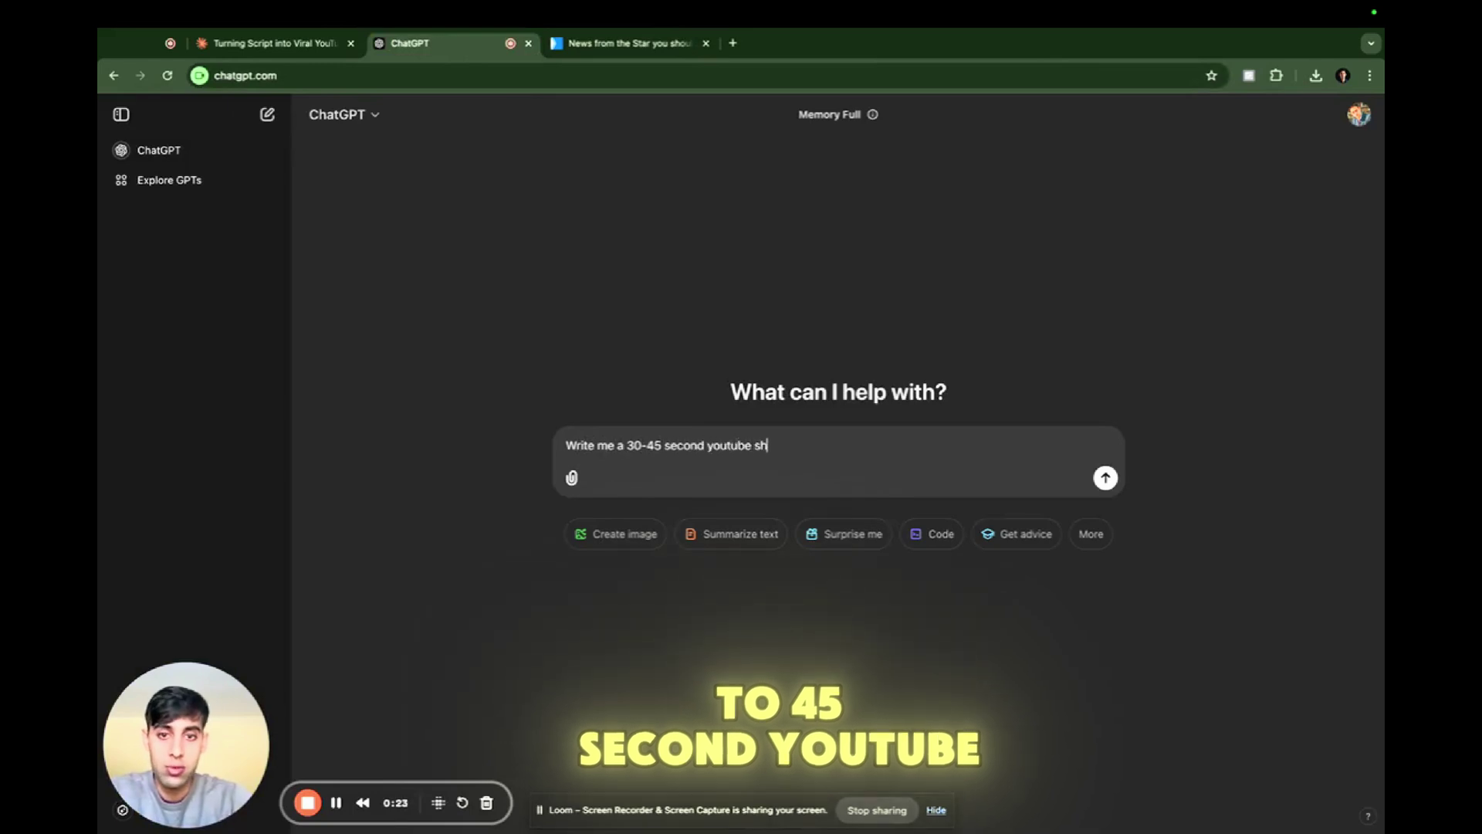
pyautogui.write('ort script with no prompts, just ver')
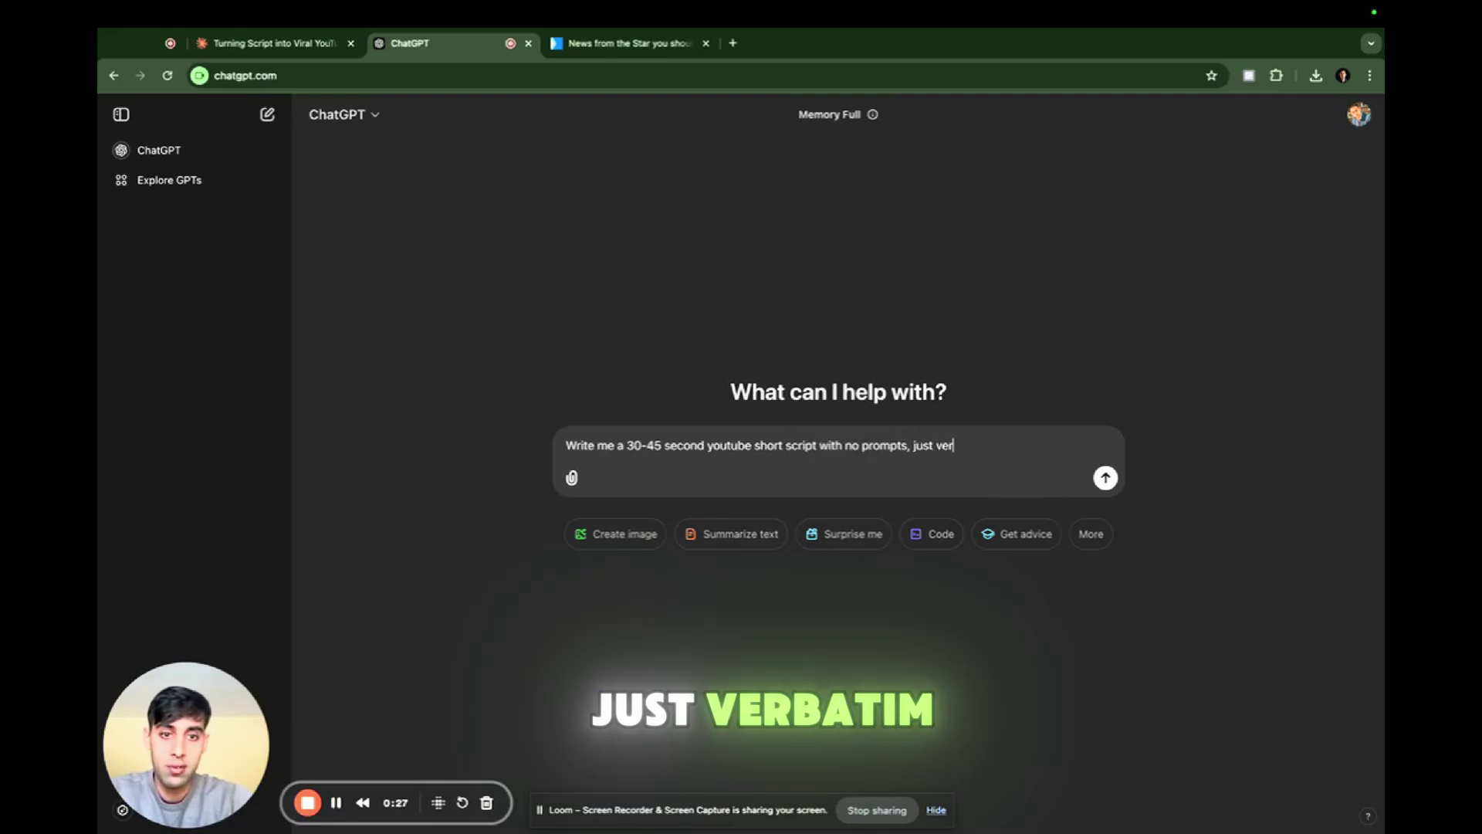
pyautogui.write('batim. Include the who')
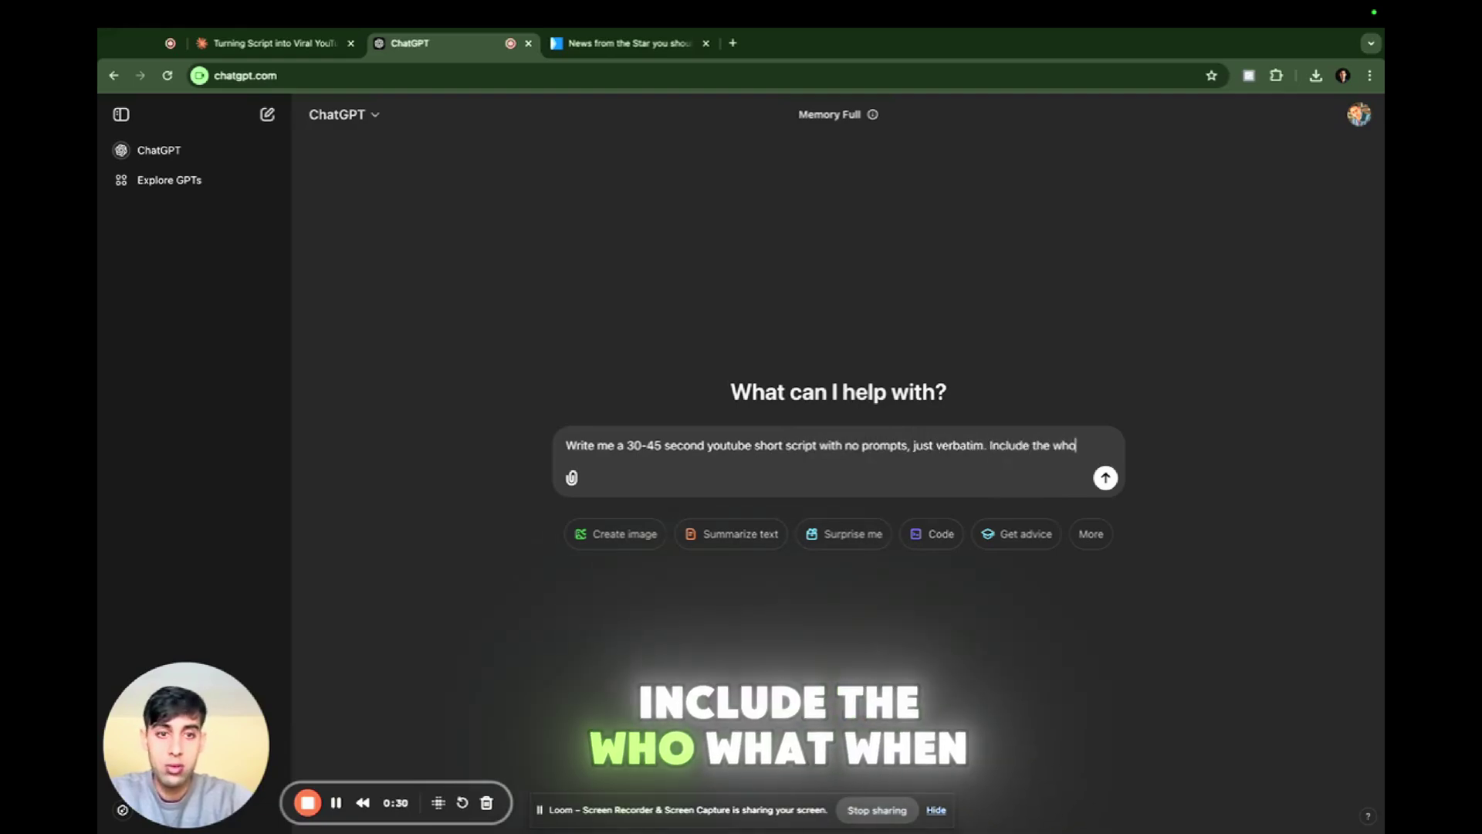
pyautogui.write(' what when where ')
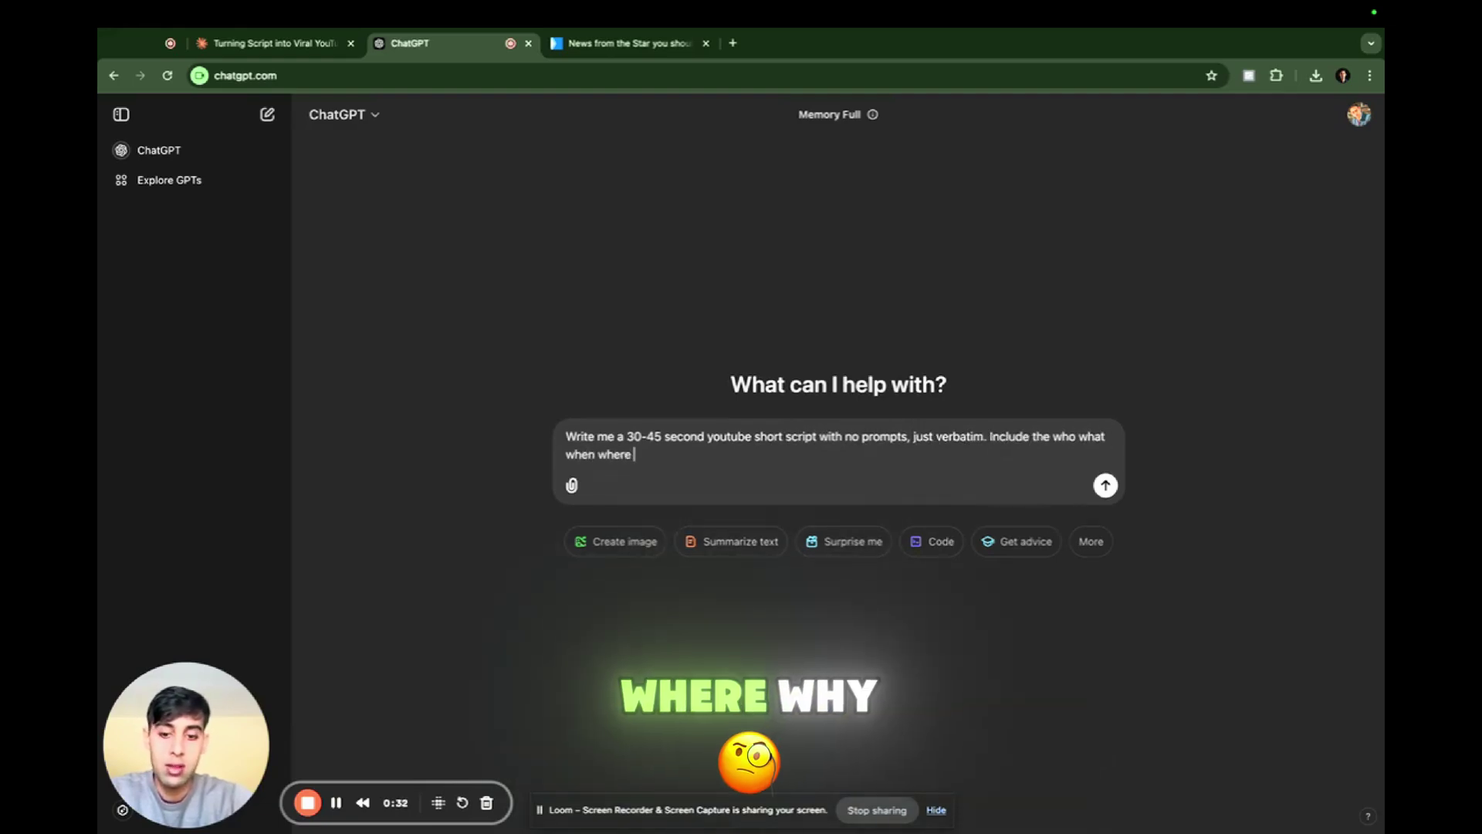
pyautogui.write('why how in teh')
pyautogui.press('BackSpace')
pyautogui.press('BackSpace')
pyautogui.press('BackSpace')
pyautogui.press('BackSpace')
pyautogui.write('the script lede and optimize for a viral youtube vide')
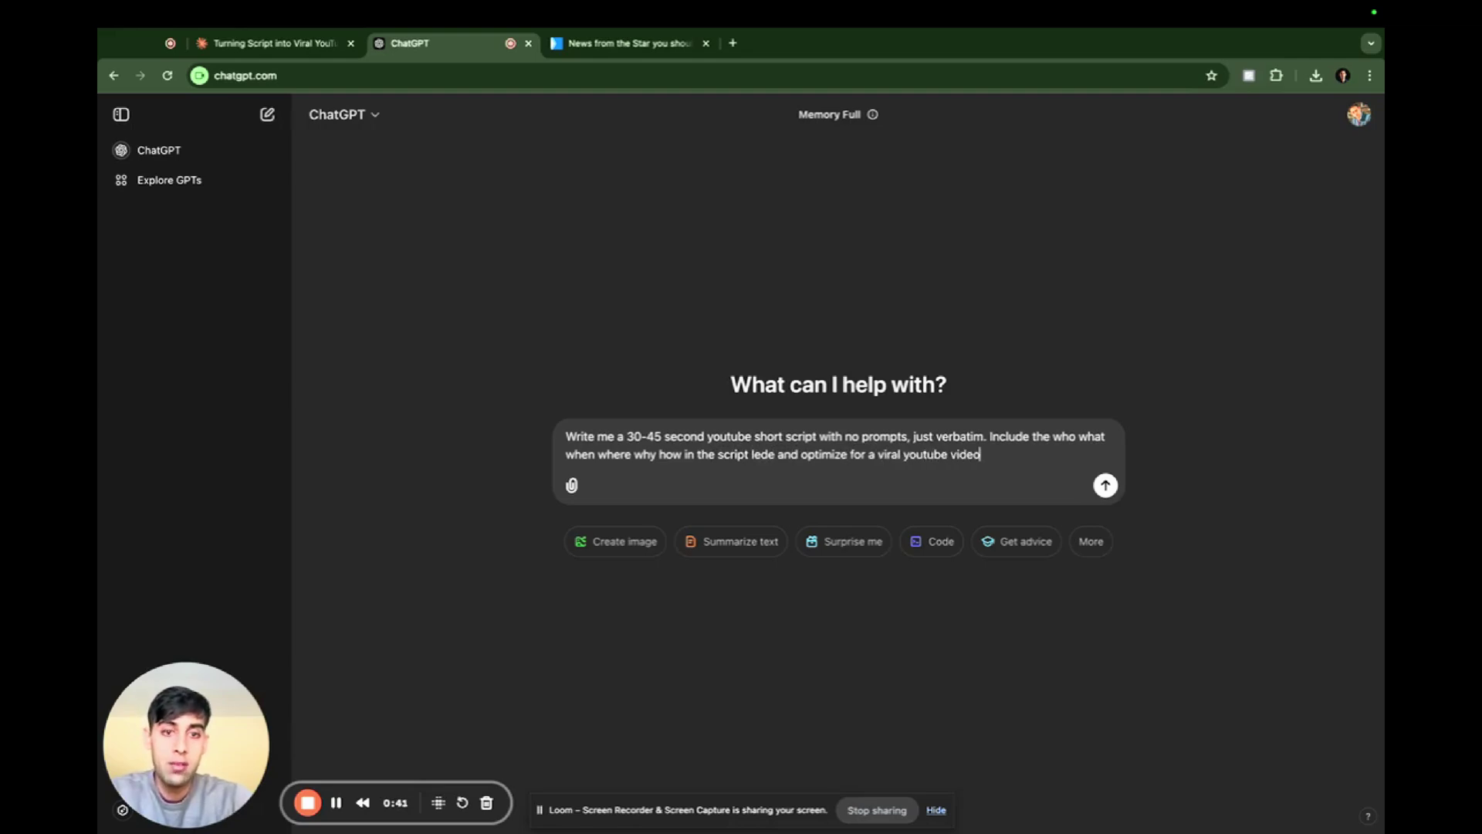
pyautogui.write('ook, ne')
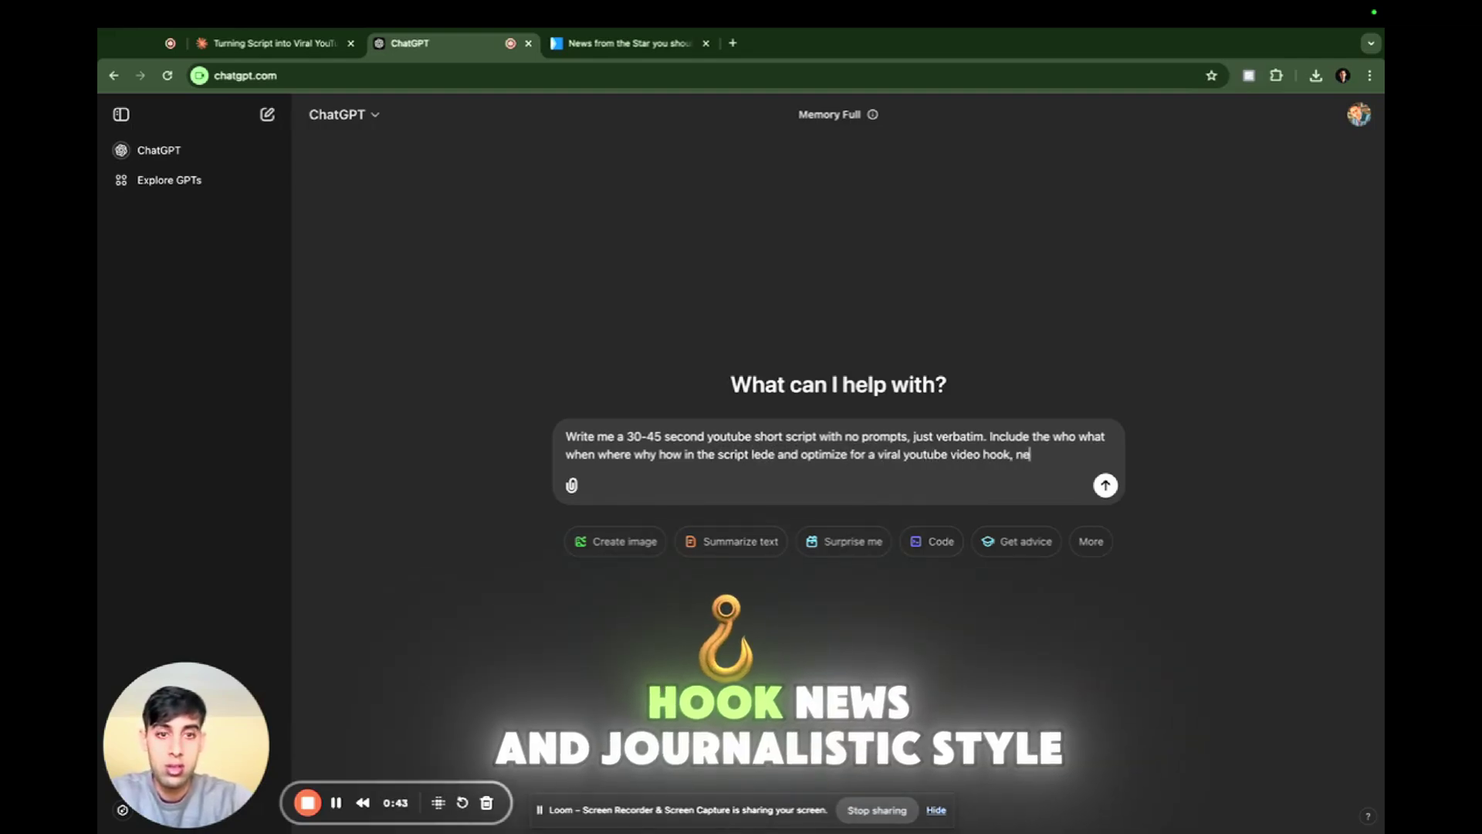
pyautogui.write('ws and journalsitic')
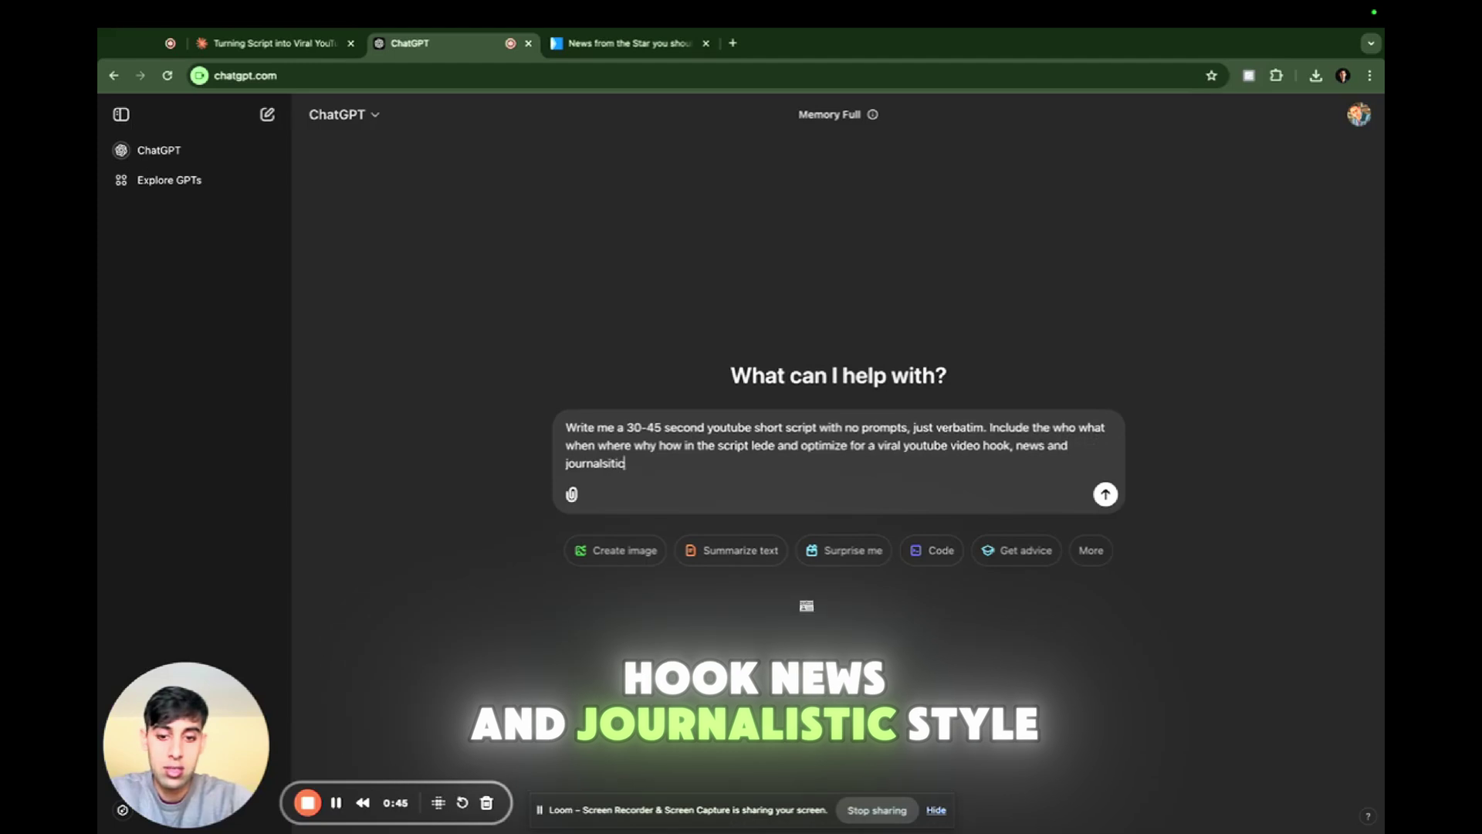
pyautogui.write(' style. Be sure ')
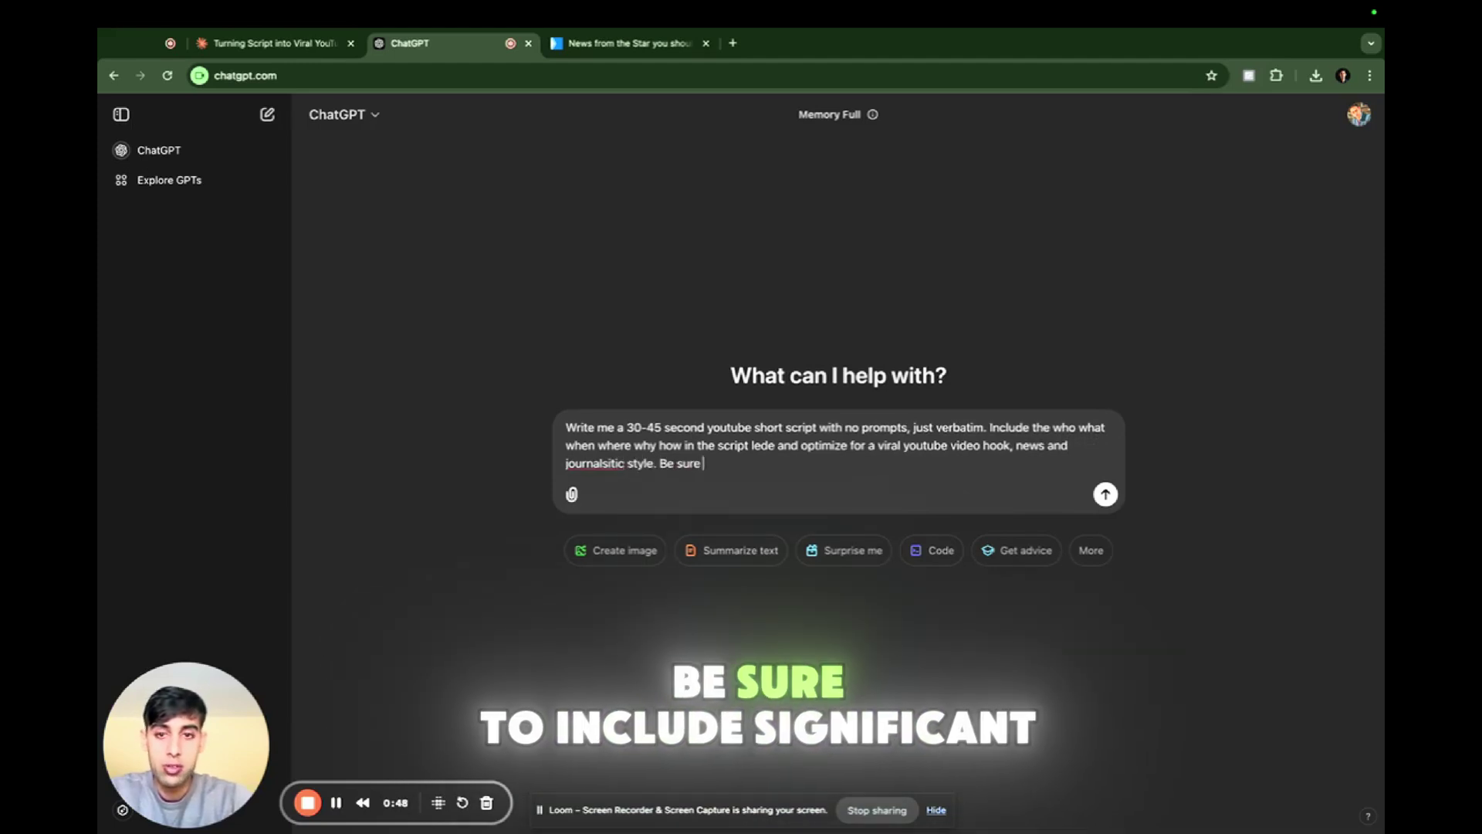
pyautogui.write('to include signi')
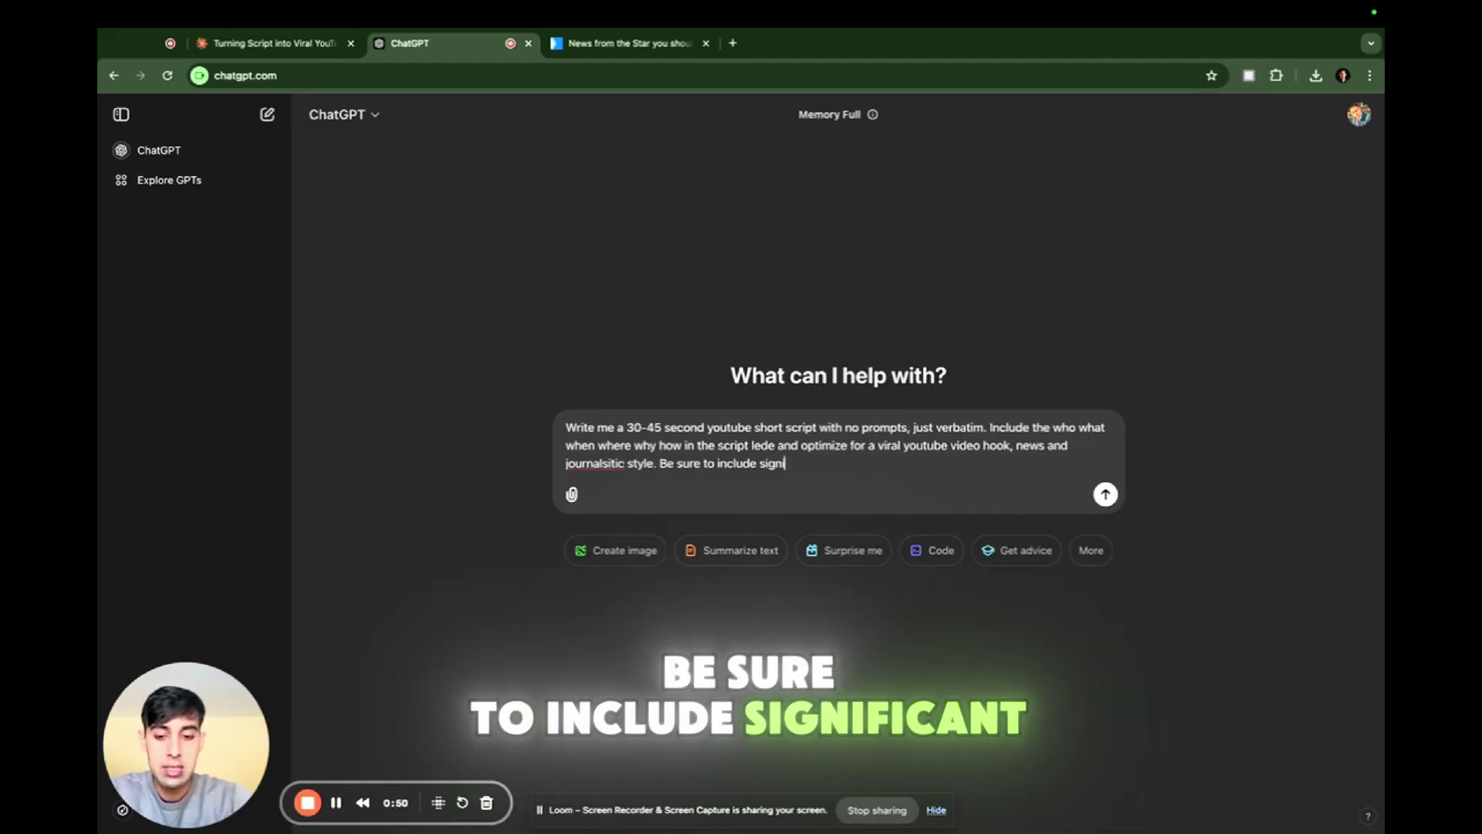
pyautogui.write('ficant, interesting an')
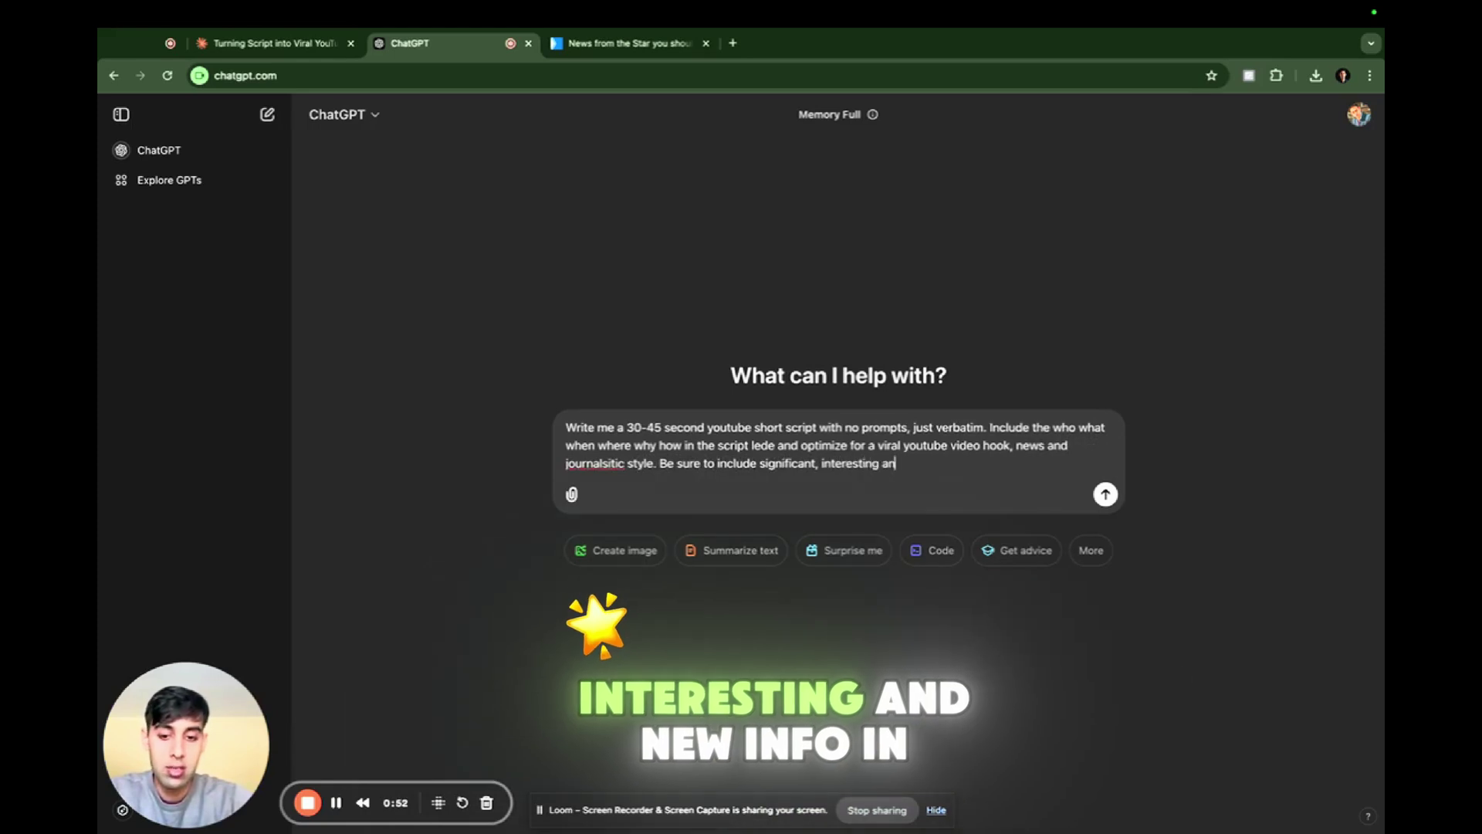
pyautogui.write('d new imfp')
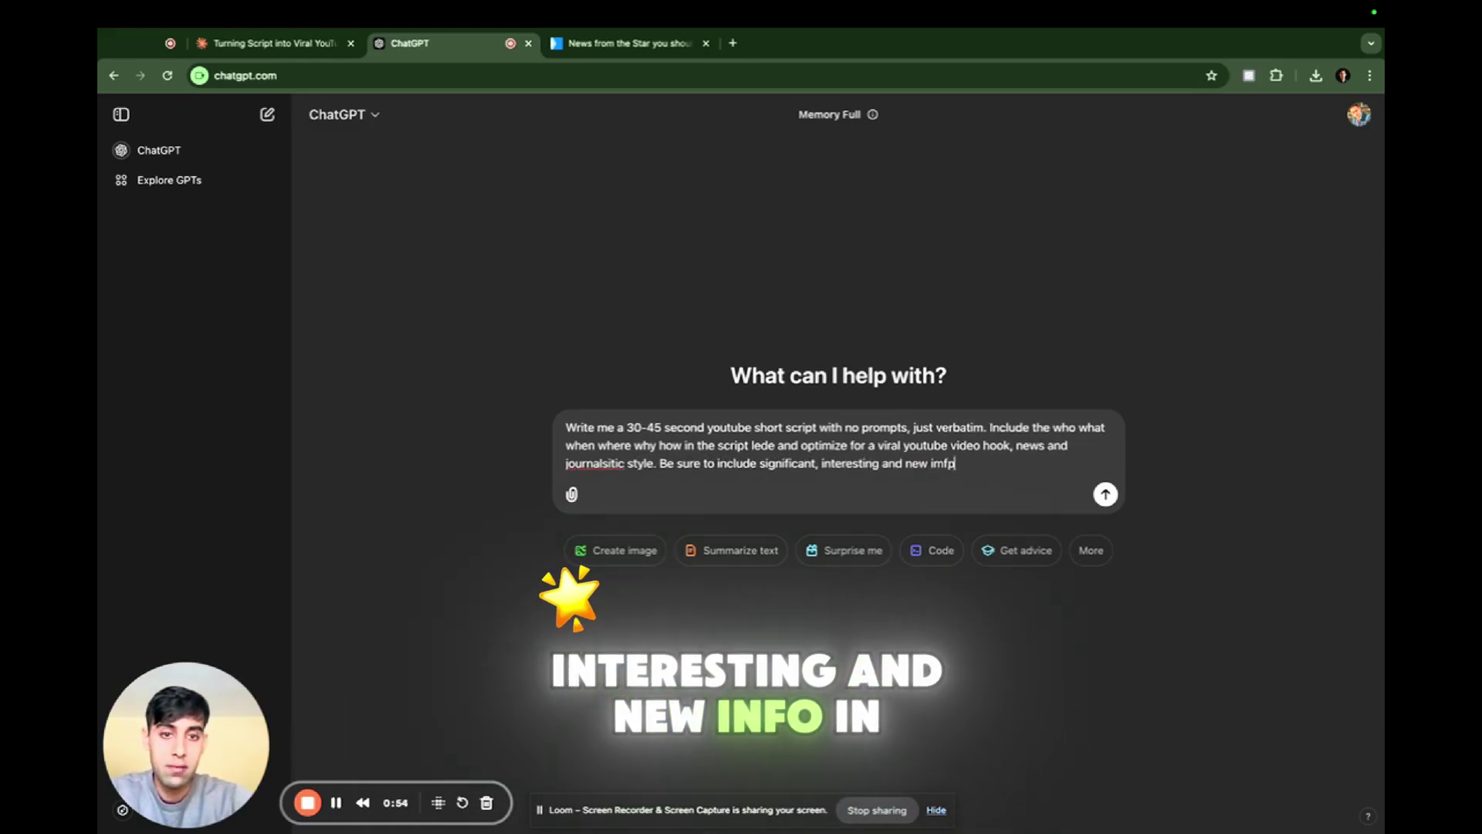
pyautogui.press('BackSpace')
pyautogui.press('BackSpace')
pyautogui.write('nfo in tjhe video,')
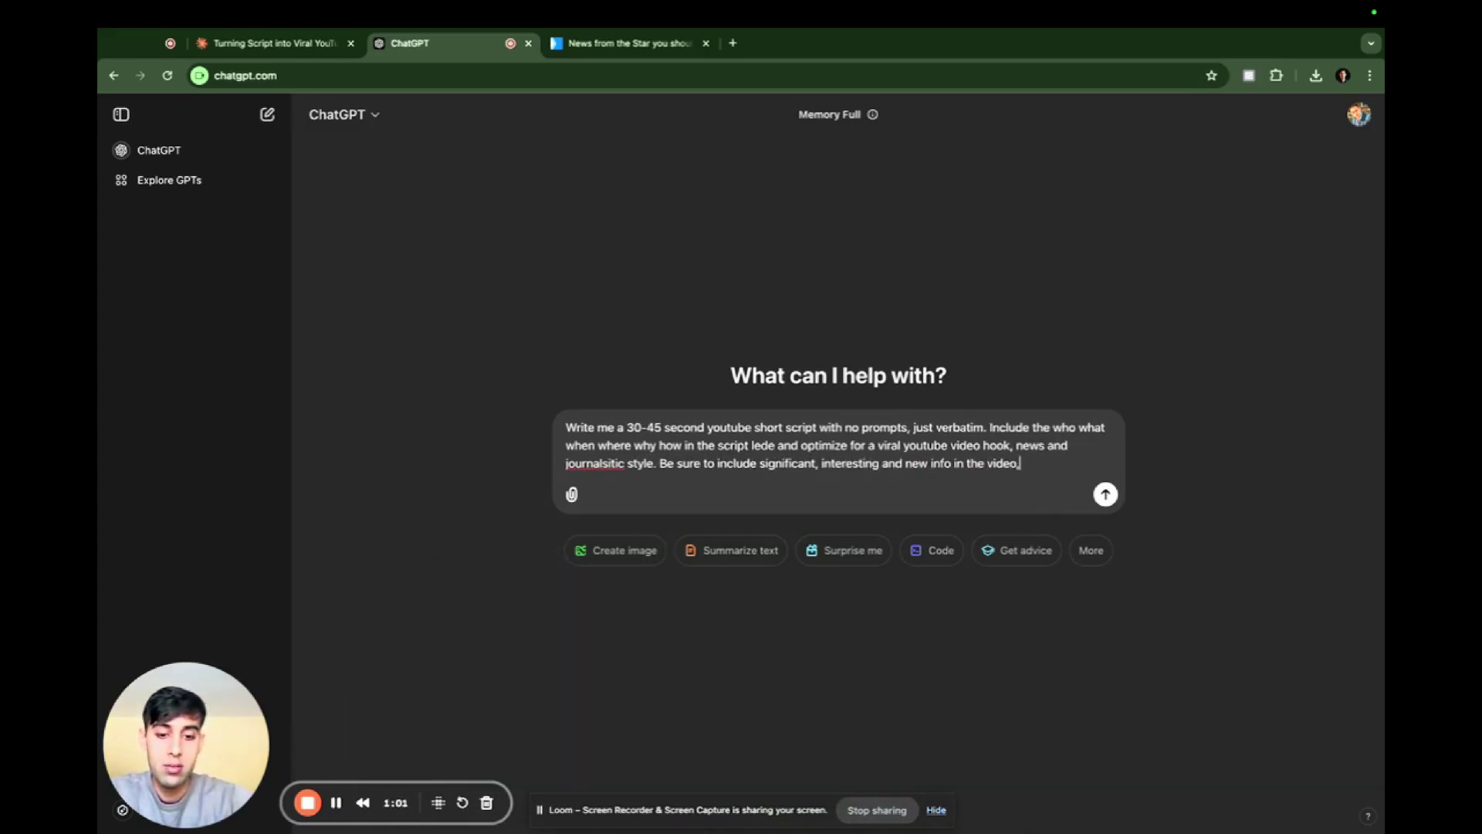
pyautogui.write(' and make it eng')
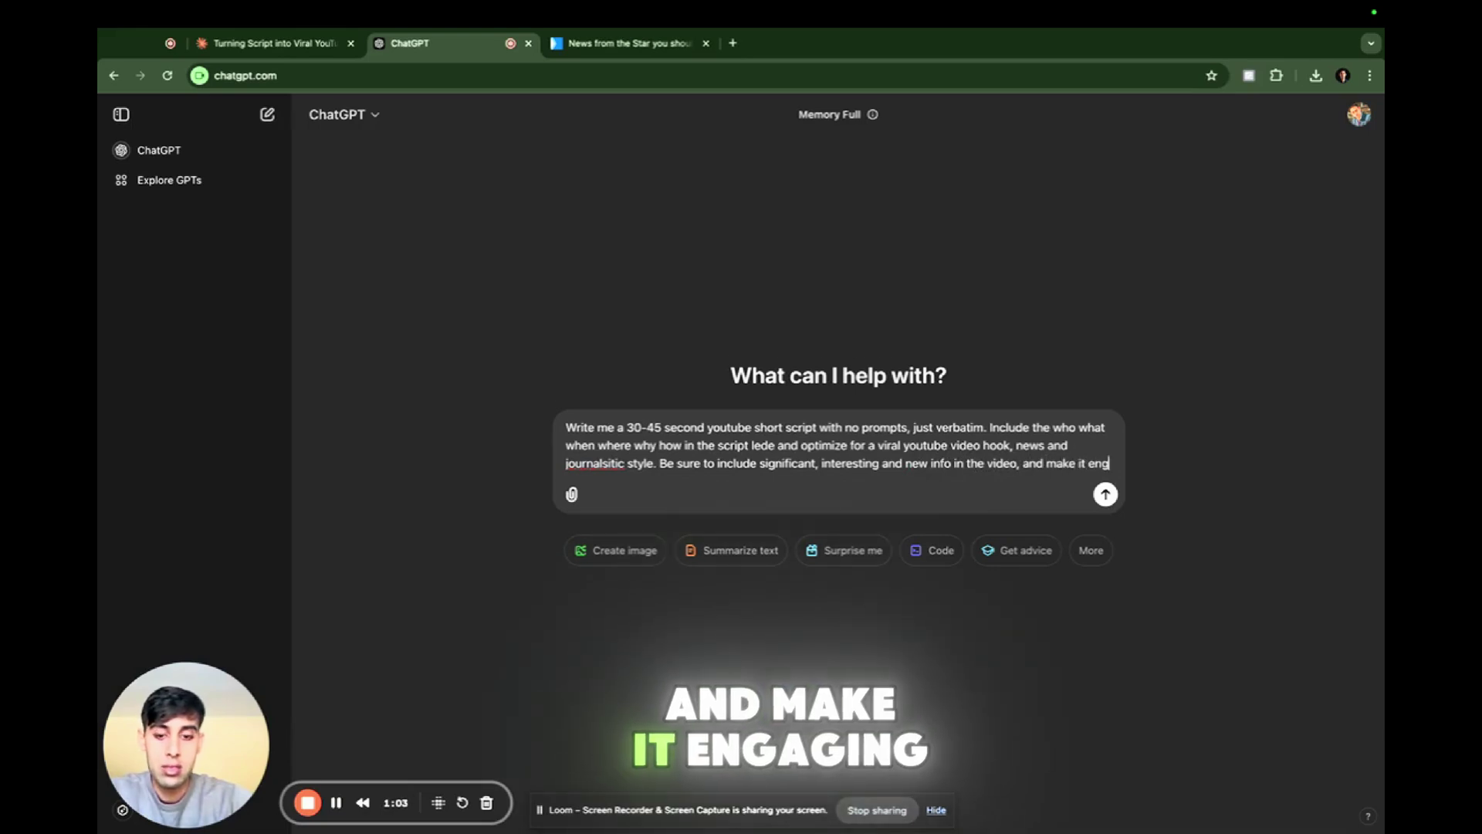
pyautogui.write('aging to retain watch time and viewer')
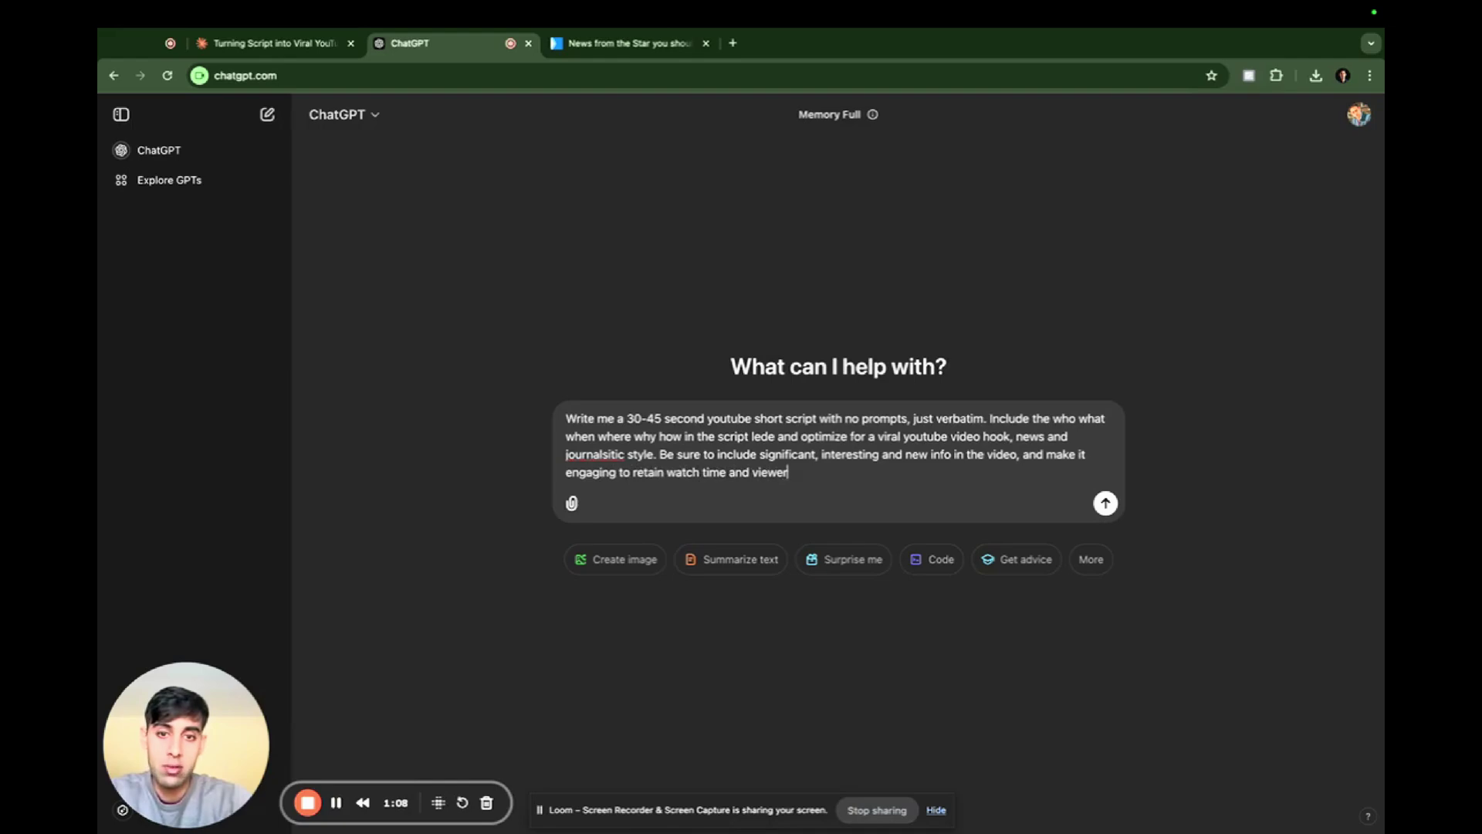
pyautogui.write('p. remove any irellevant or ')
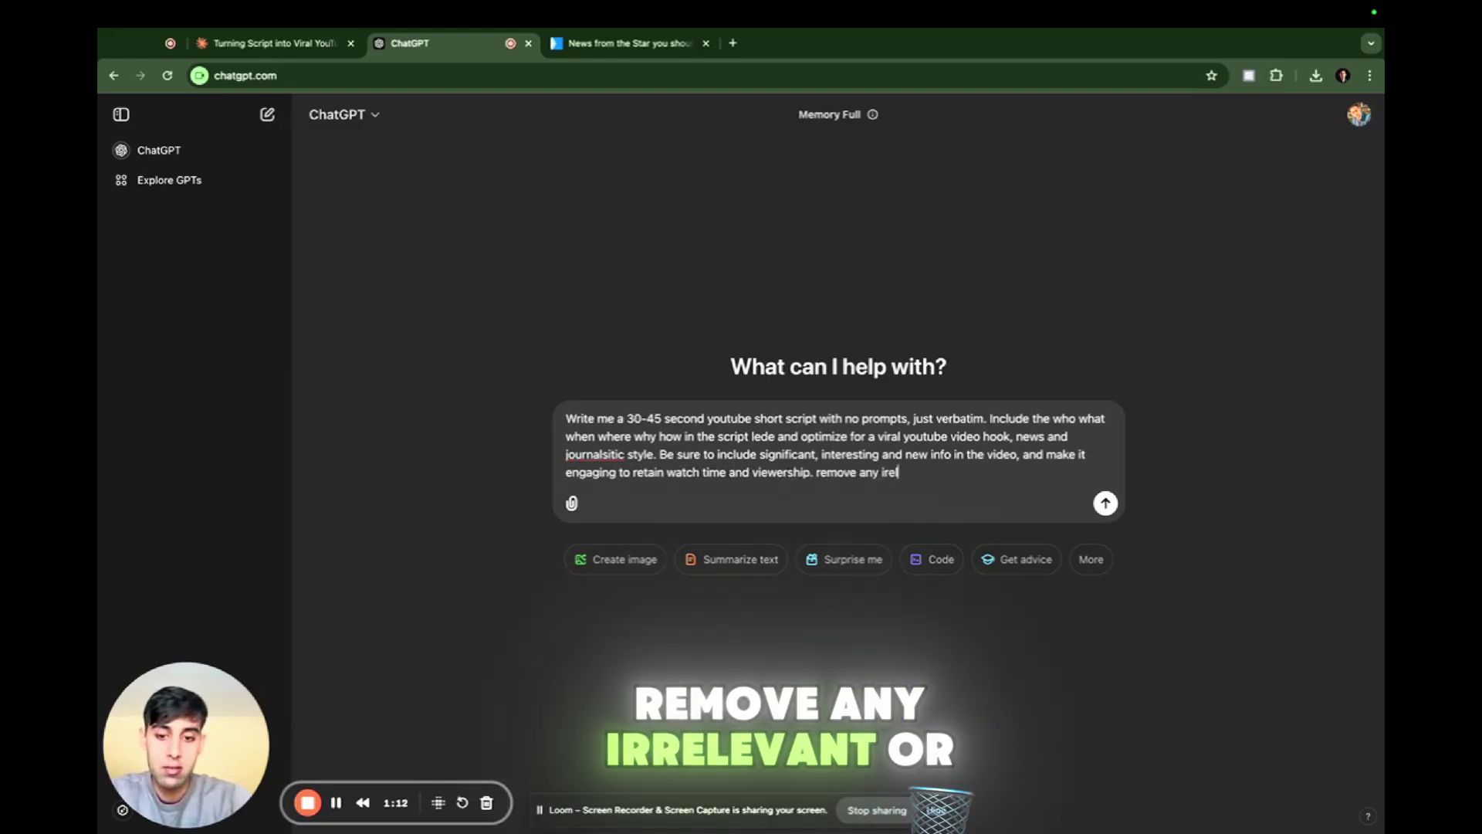
pyautogui.write('boring info')
pyautogui.write(', choose con')
pyautogui.write('troversy or')
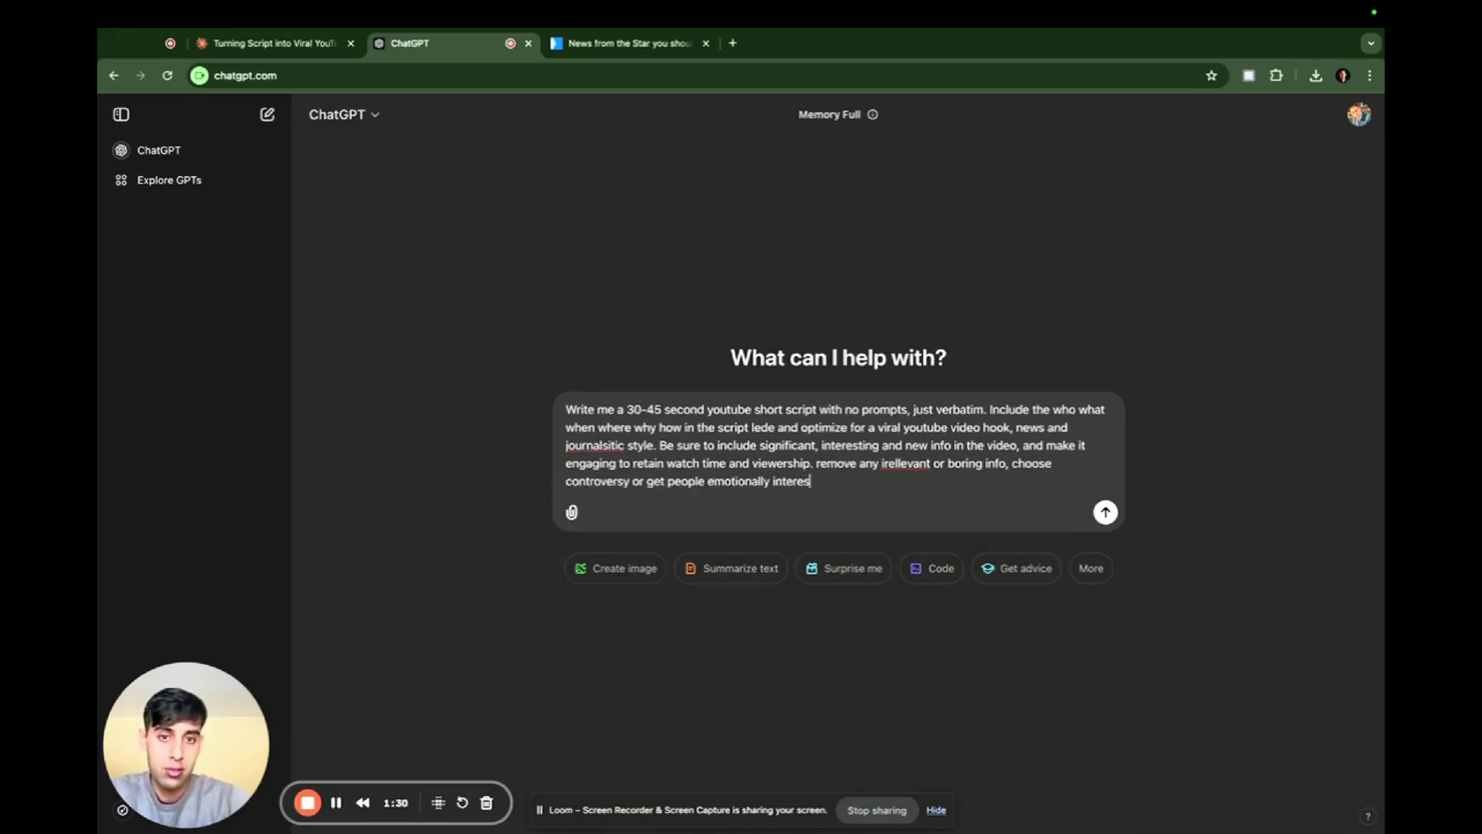
pyautogui.write(' get people emotionally interested withotu sacrif')
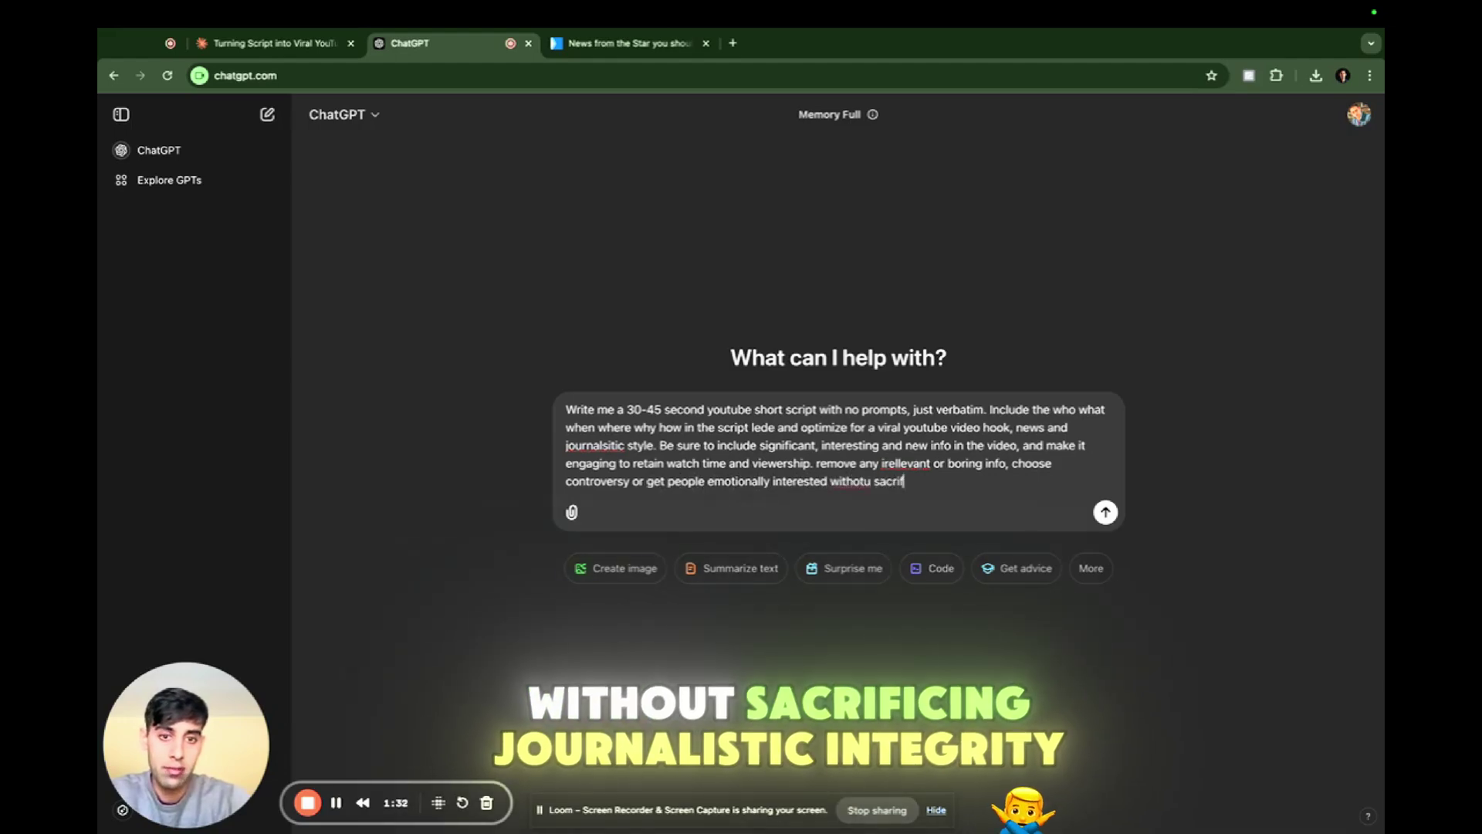
pyautogui.write('icing jouranlistic i')
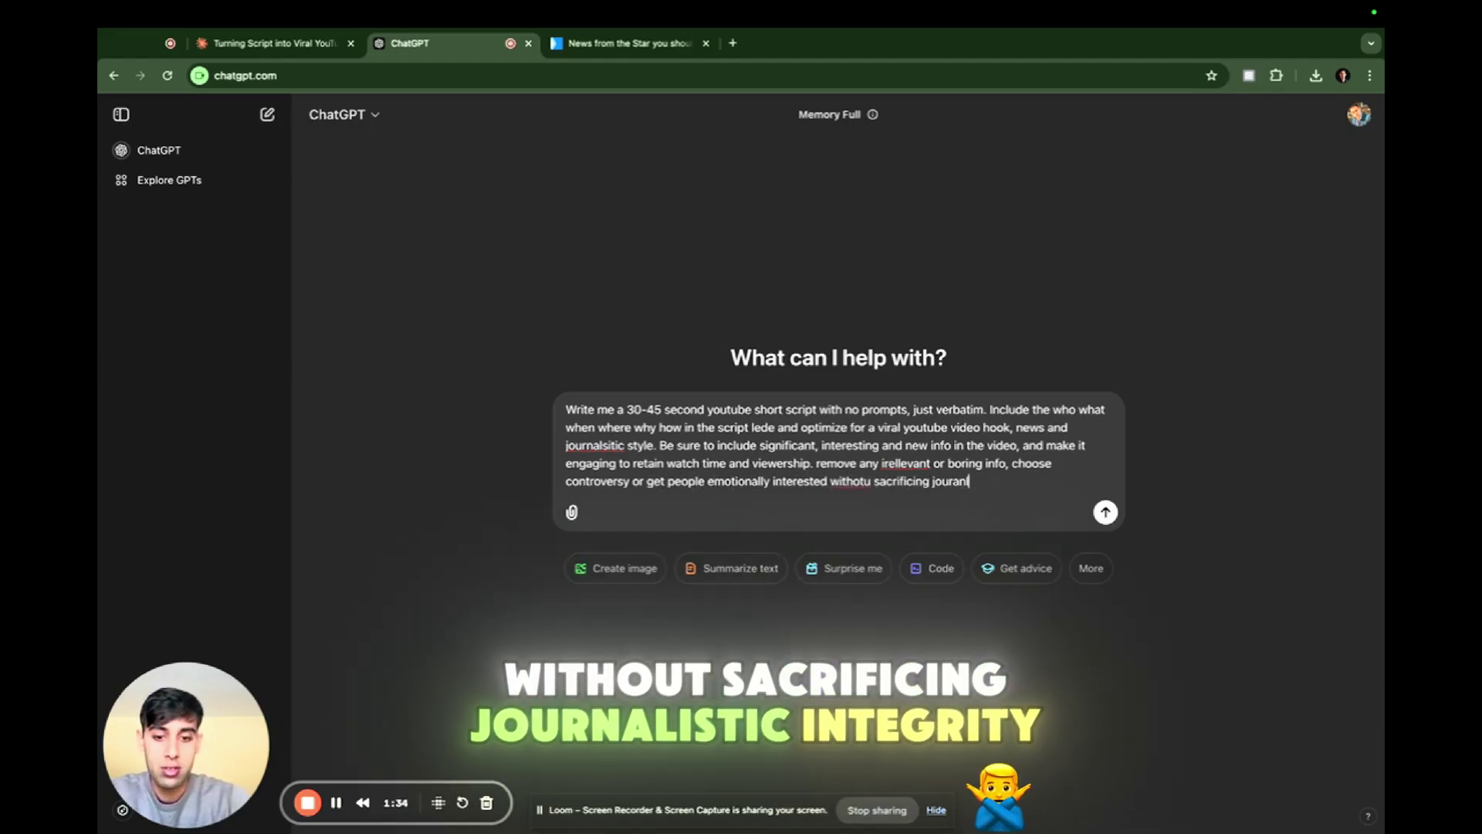
pyautogui.write('ntegrity:')
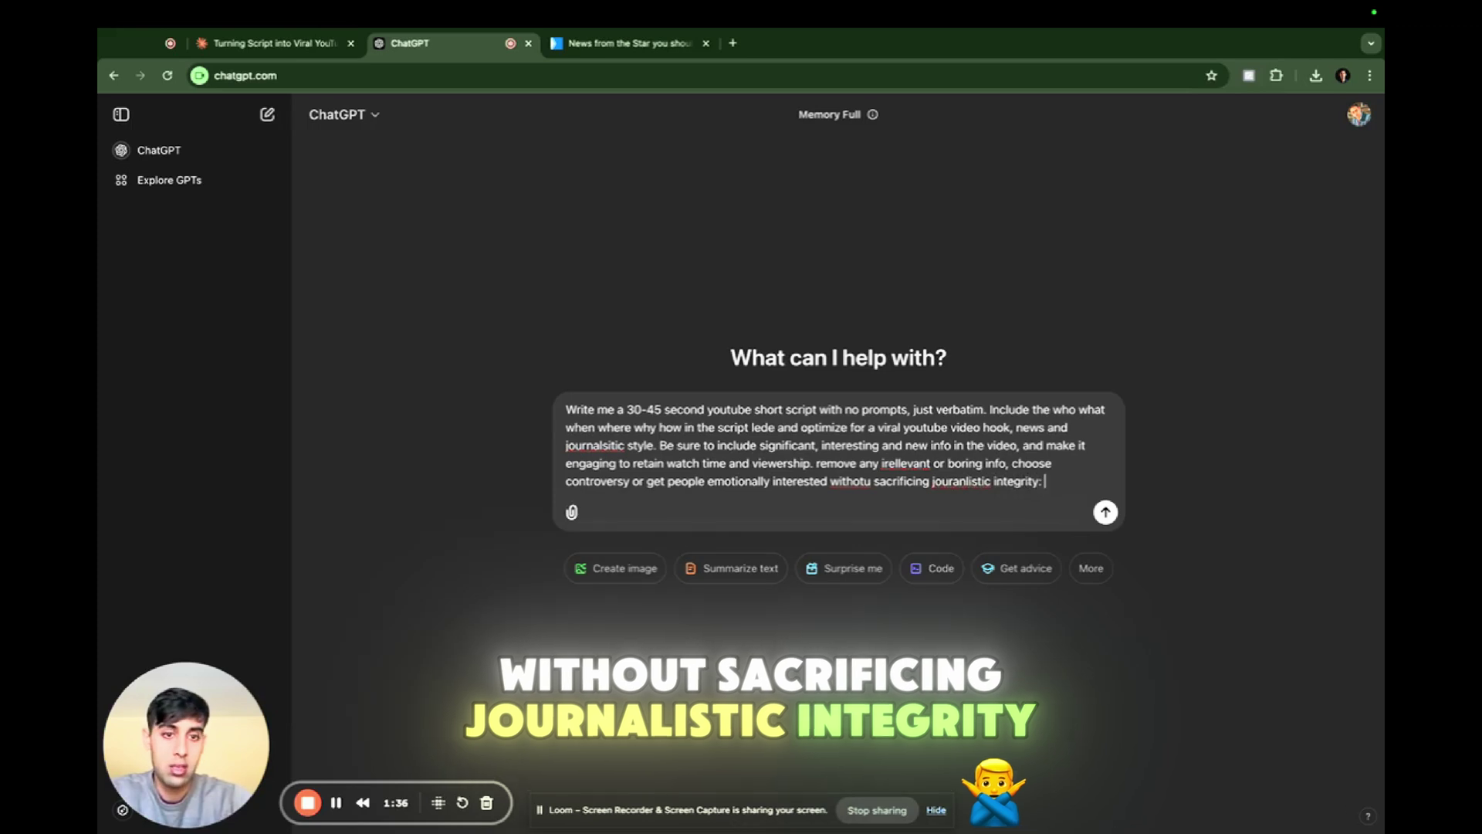
pyautogui.write("The consequences of Ontario's jail conditions + a snowstorm in cottage country Brutal jail conditions leading to shorter sentences, a weekend snowstorm in cottage country and seeking justice for Indigenous people who died in police interactions.  Updated 2 hrs ago")
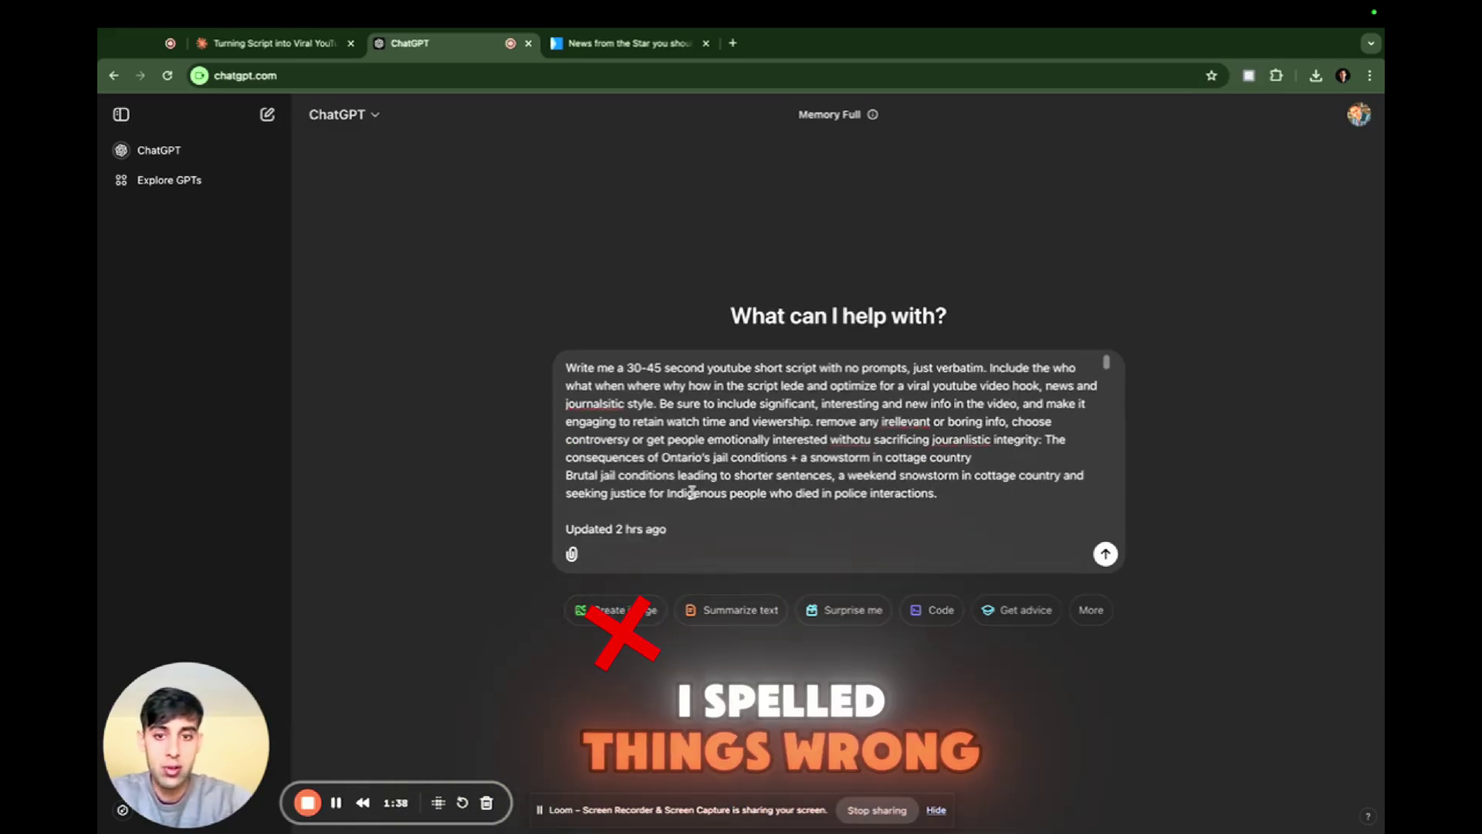
# Remove the 'Updated 2 hrs ago' line, send the prompt, and select the returned script.
pyautogui.moveTo(667, 529); pyautogui.dragTo(535, 528)
pyautogui.press('BackSpace')
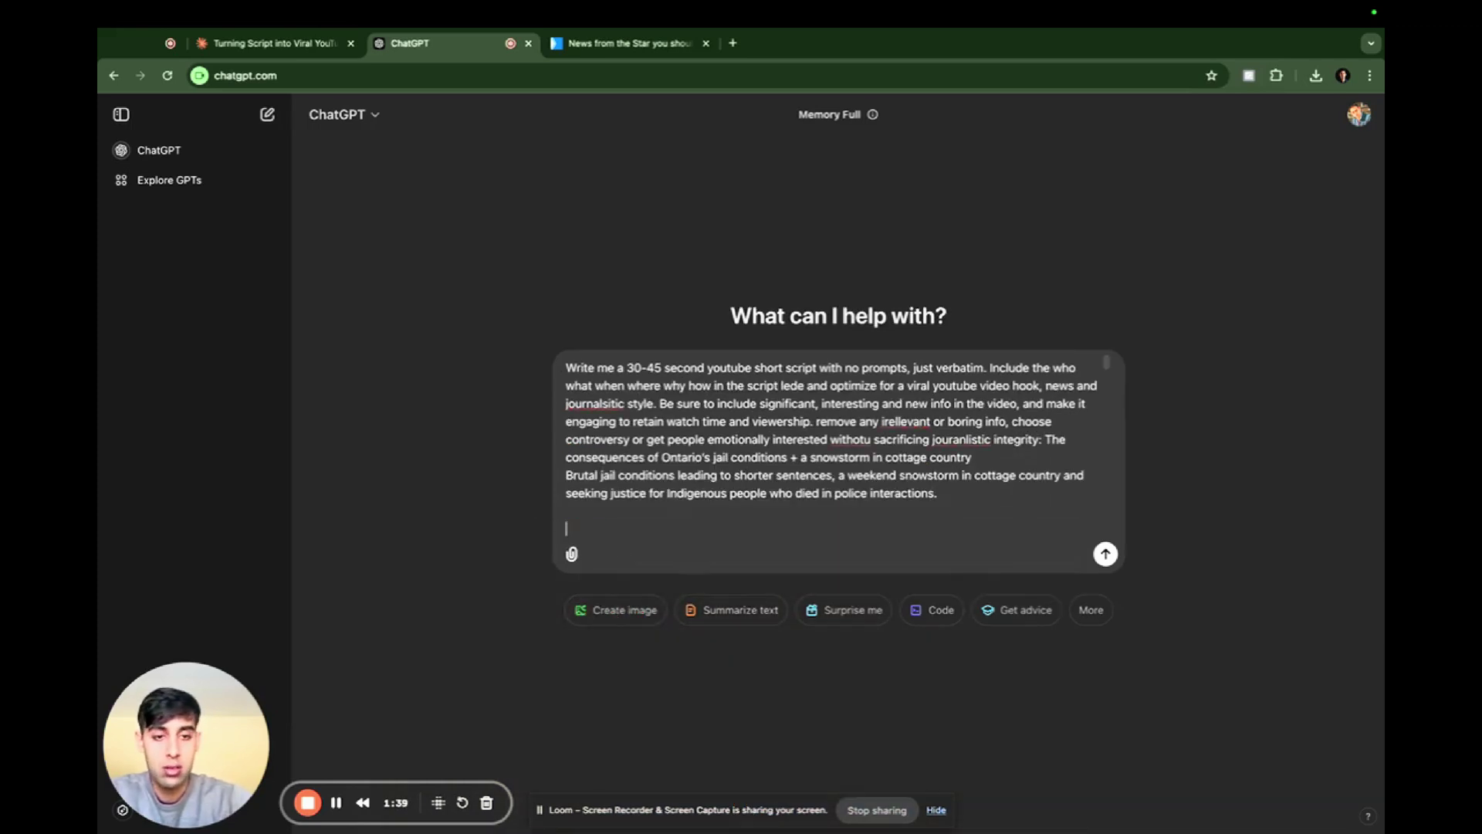
pyautogui.click(1105, 554)
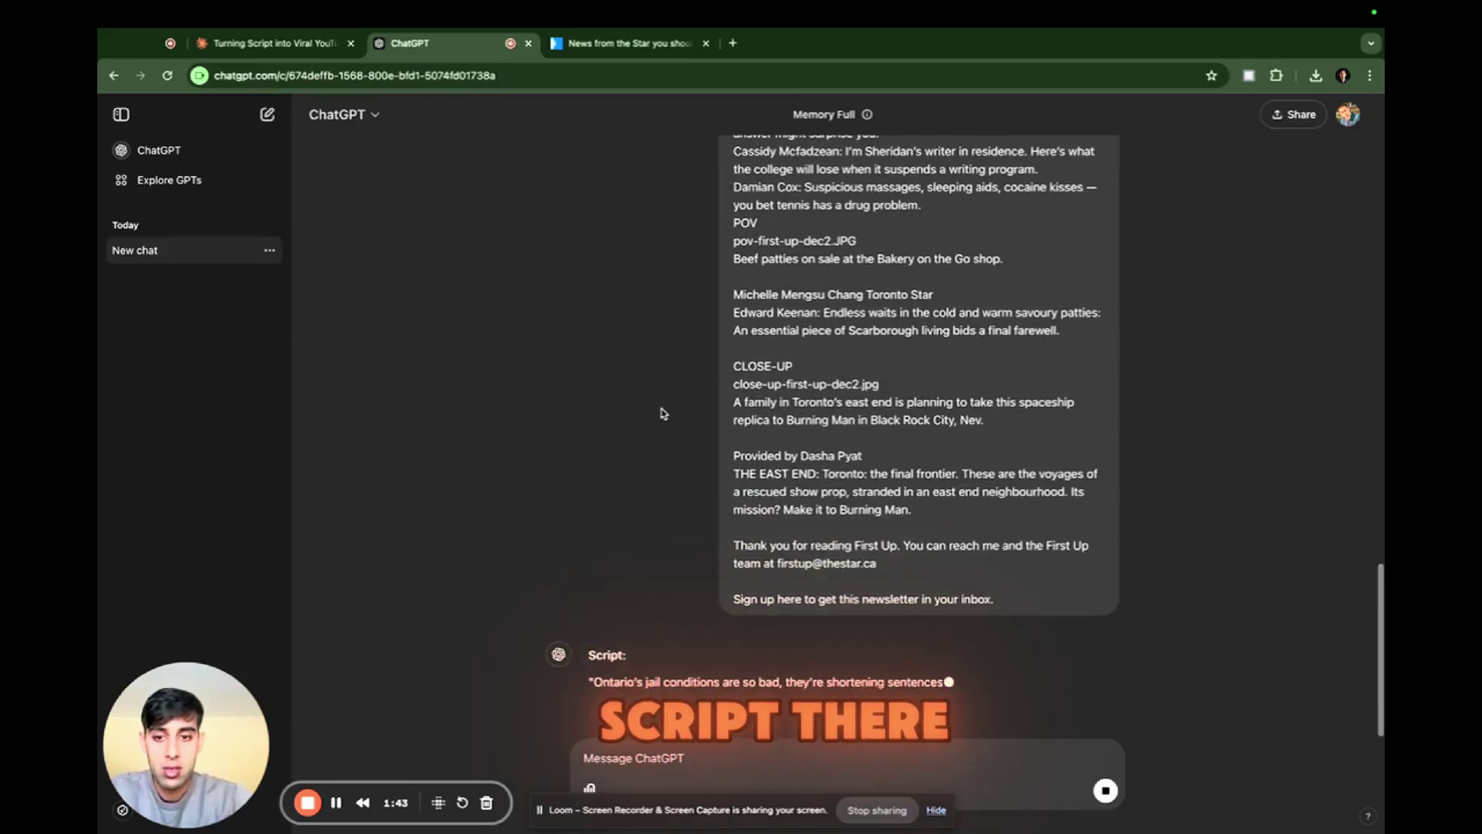
pyautogui.moveTo(589, 572); pyautogui.dragTo(695, 657)
pyautogui.moveTo(596, 424); pyautogui.dragTo(952, 655)
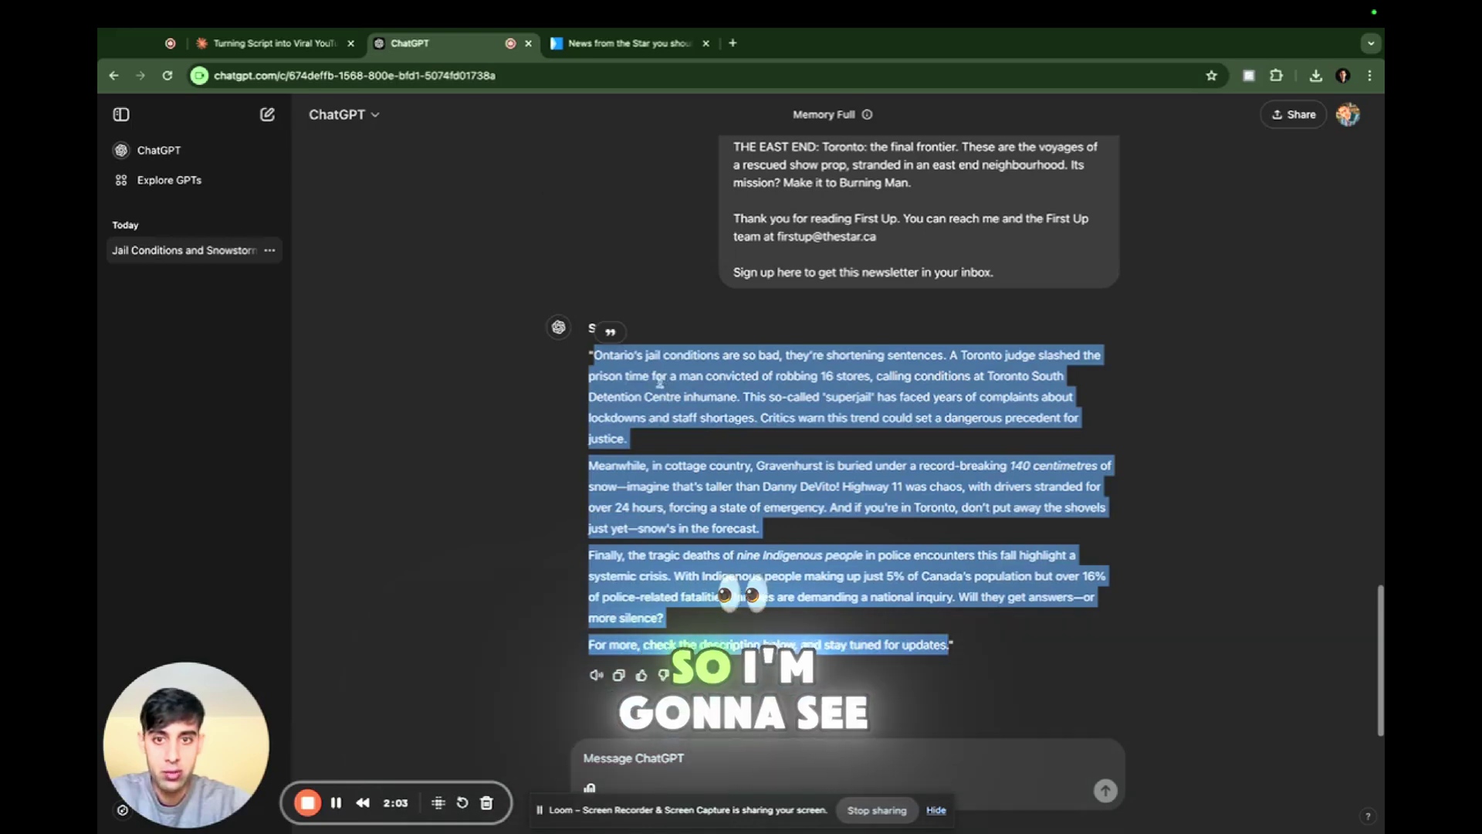
# Search the Star article for 'shorten' and 'rob' to verify the script's details.
pyautogui.hotkey('ctrl', 'Tab')
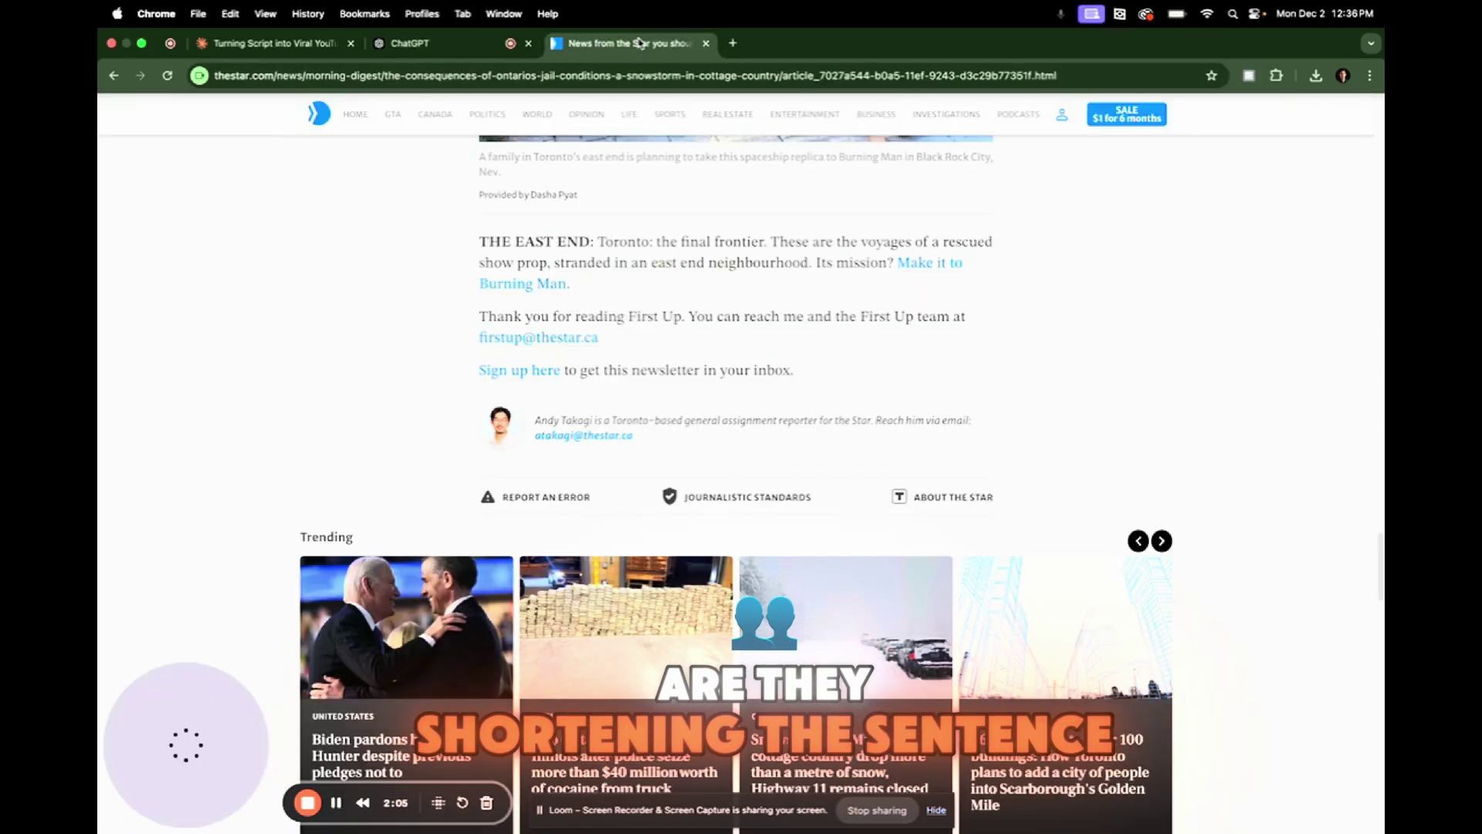
pyautogui.hotkey('ctrl', 'f')
pyautogui.write('shorten')
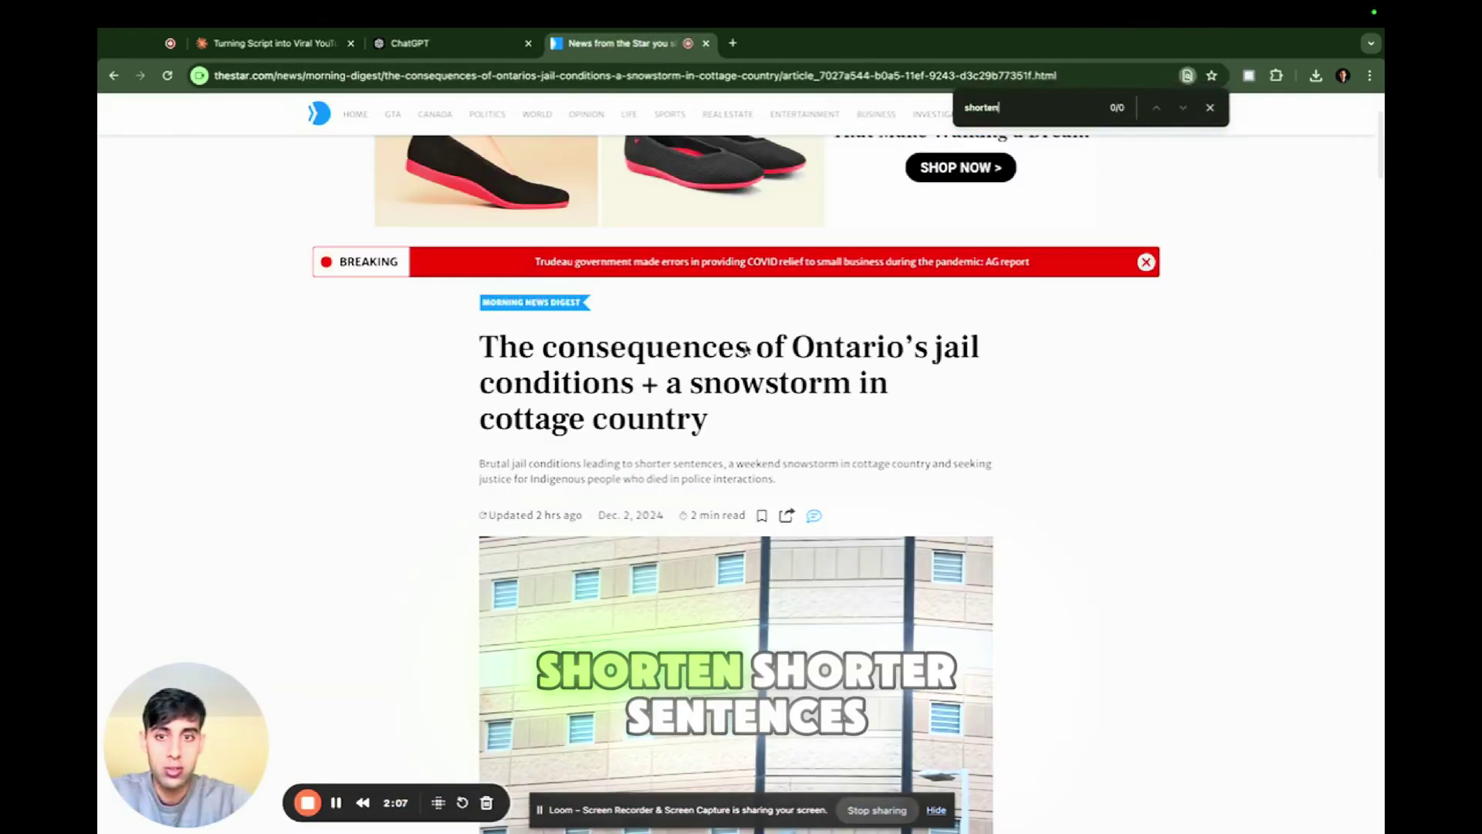
pyautogui.press('BackSpace')
pyautogui.hotkey('ctrl', 'shift', 'Tab')
pyautogui.hotkey('ctrl', 'Tab')
pyautogui.write('rob')
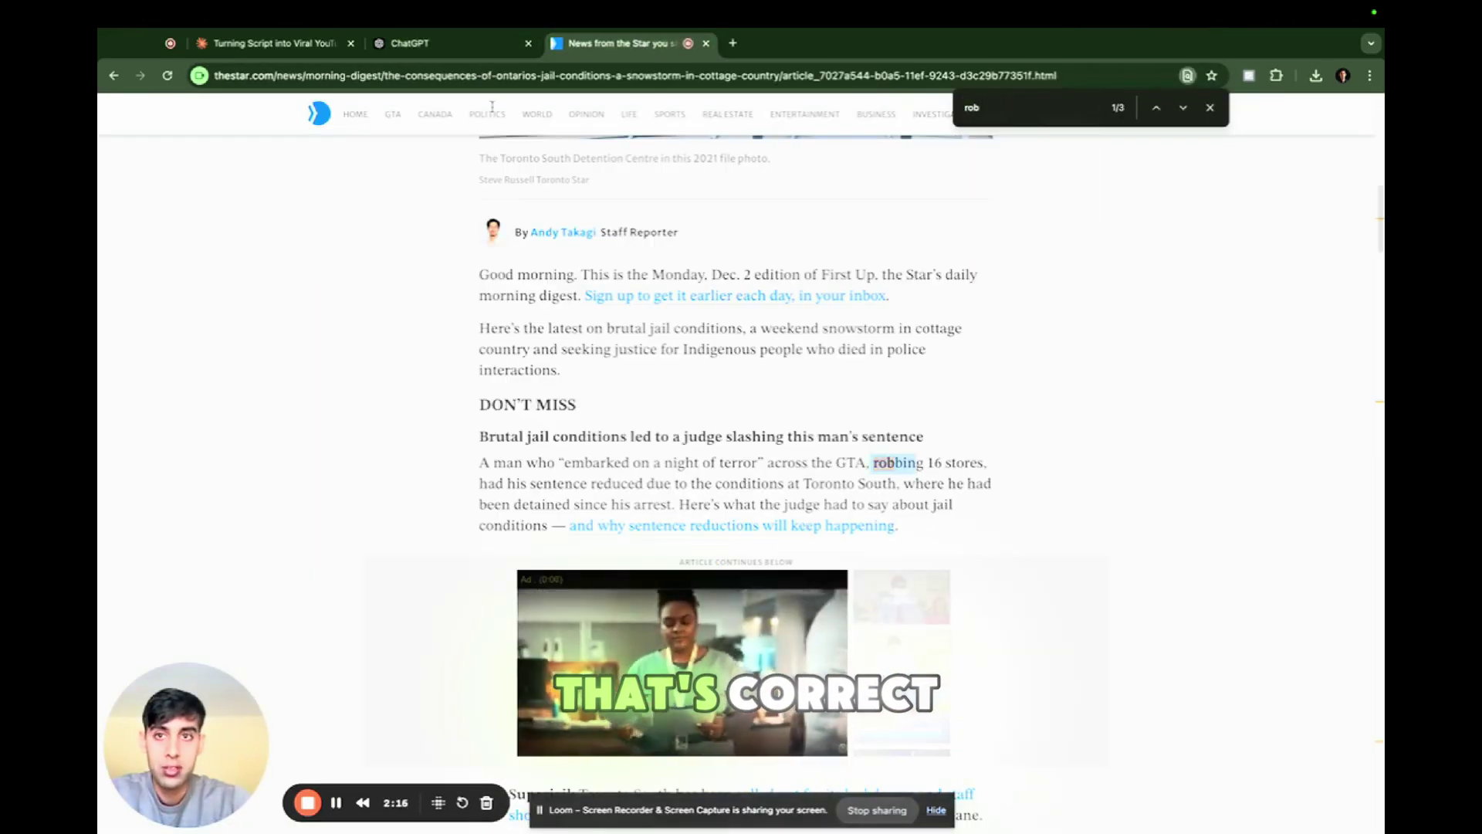
pyautogui.hotkey('ctrl', 'shift', 'Tab')
# Ask ChatGPT to redo the script without the snowstorm story and select the new reply.
pyautogui.write("Don't")
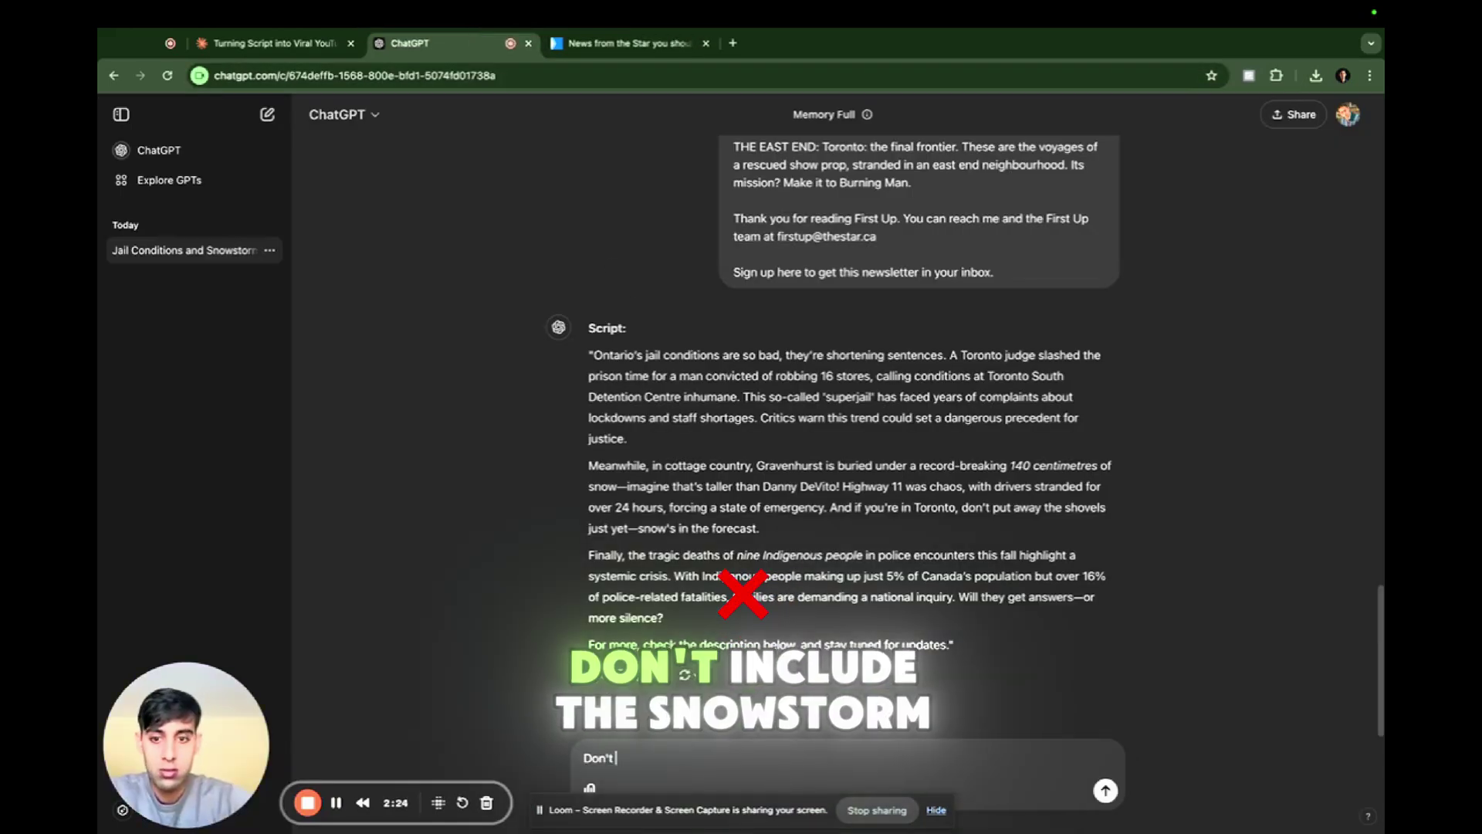
pyautogui.write("include the snow storm, that's adiffernt stor")
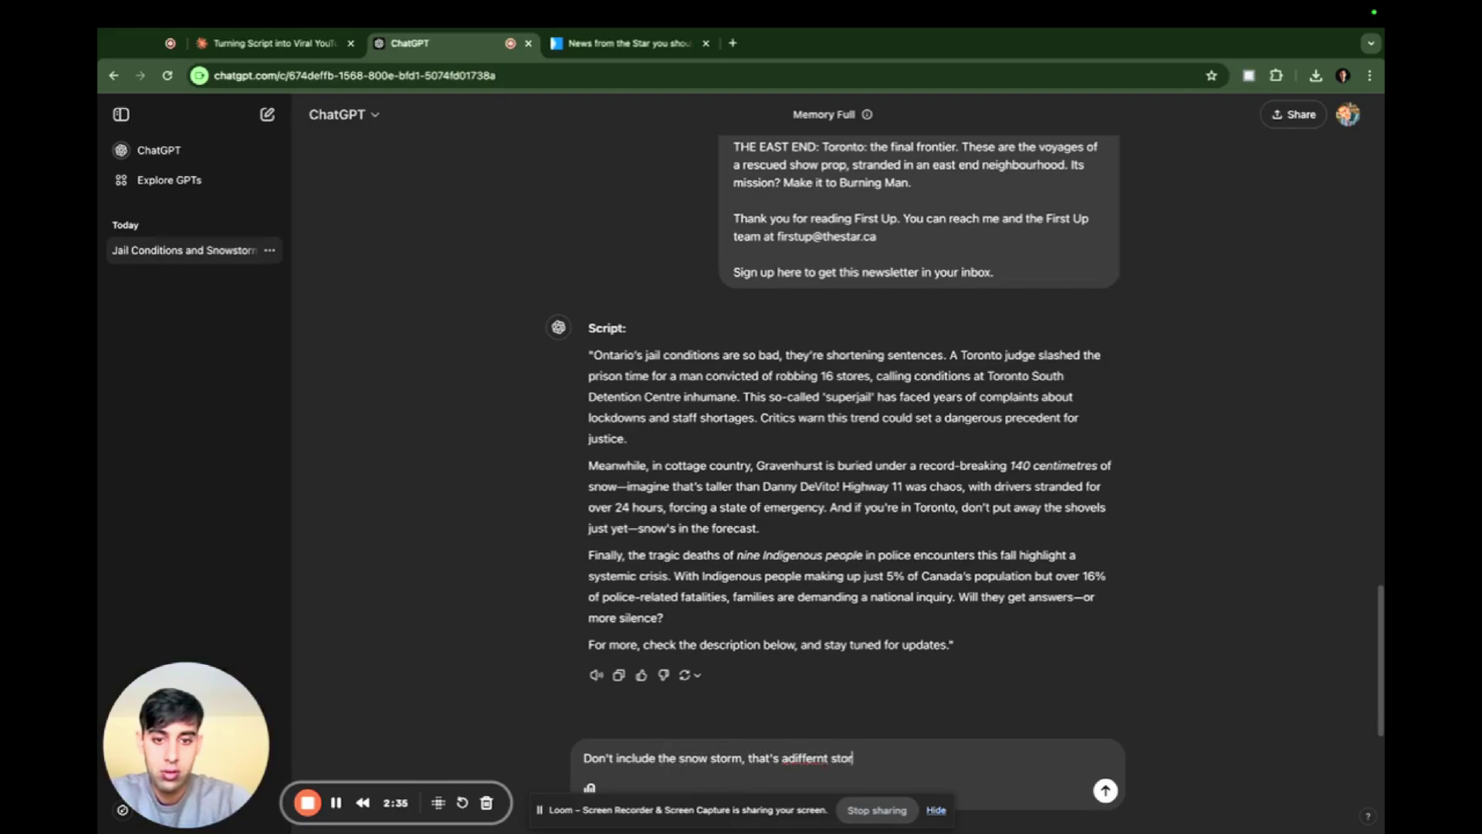
pyautogui.write('Do thi')
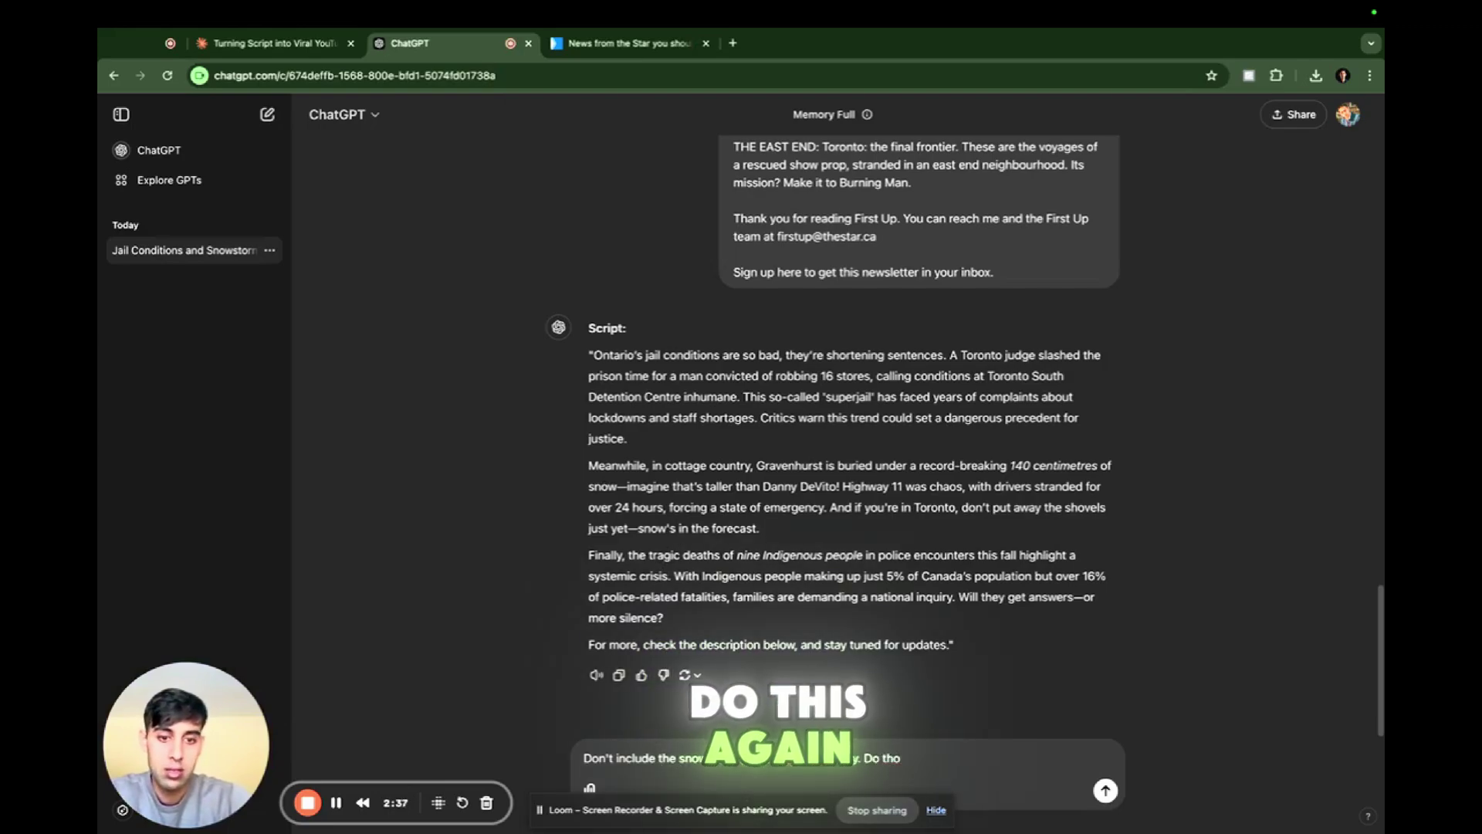
pyautogui.write('s again')
pyautogui.press('Return')
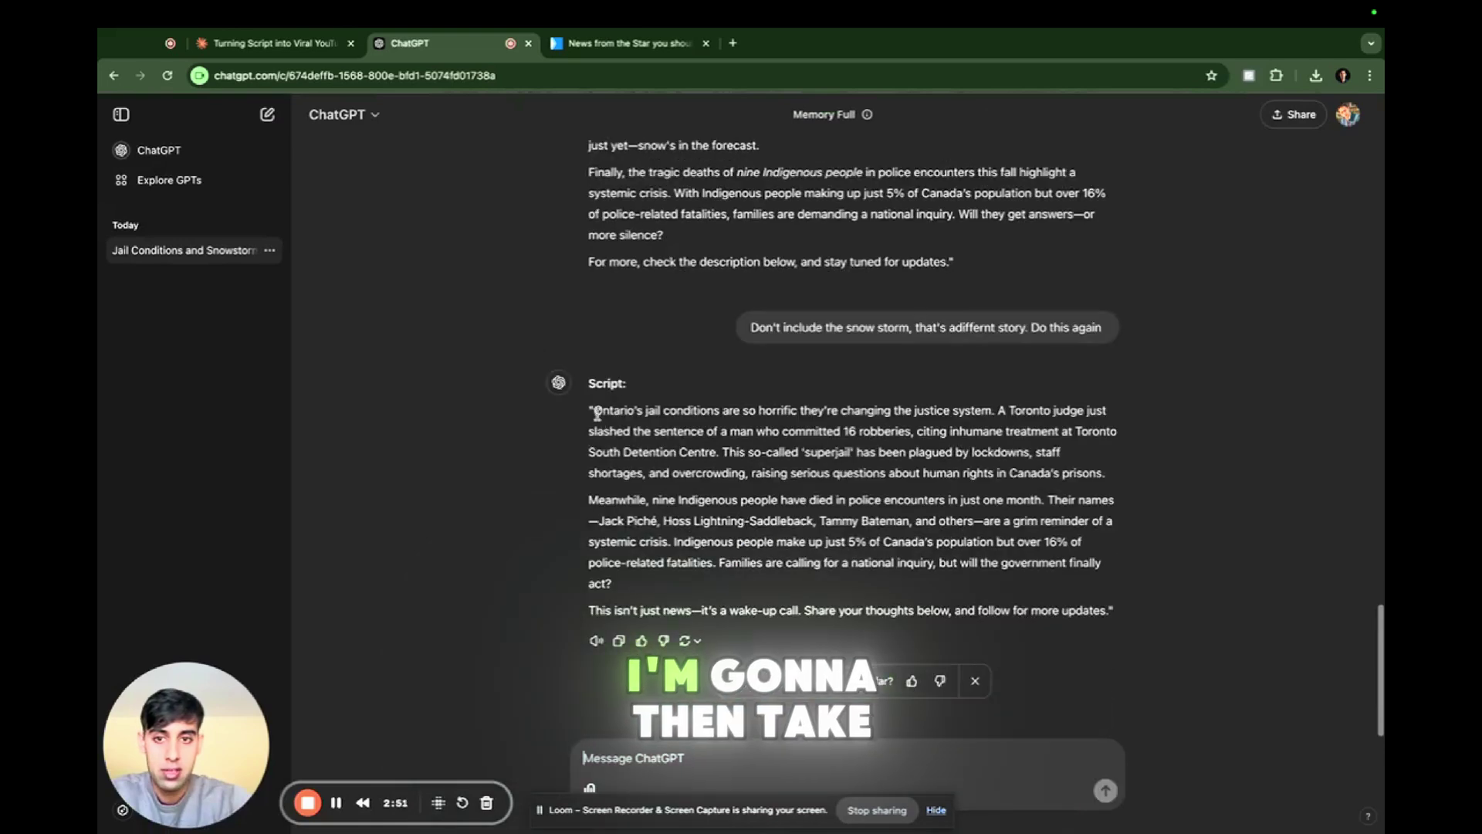
pyautogui.moveTo(593, 410); pyautogui.dragTo(1080, 597)
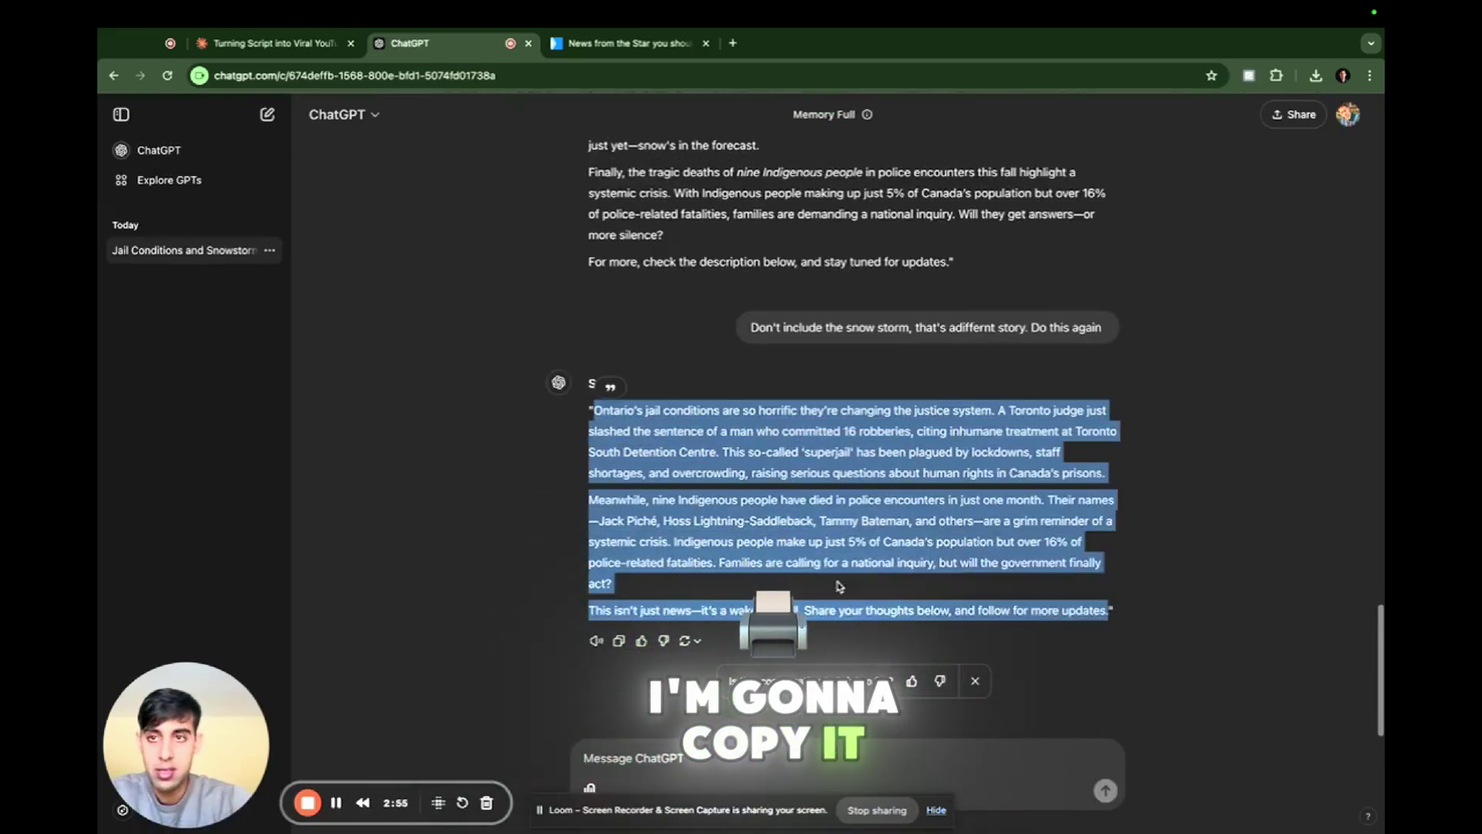
# Search Google for 'heygen ai' and open the HeyGen website.
pyautogui.click(617, 44)
pyautogui.click(592, 80)
pyautogui.write('hey')
pyautogui.write('gen ai')
pyautogui.press('Return')
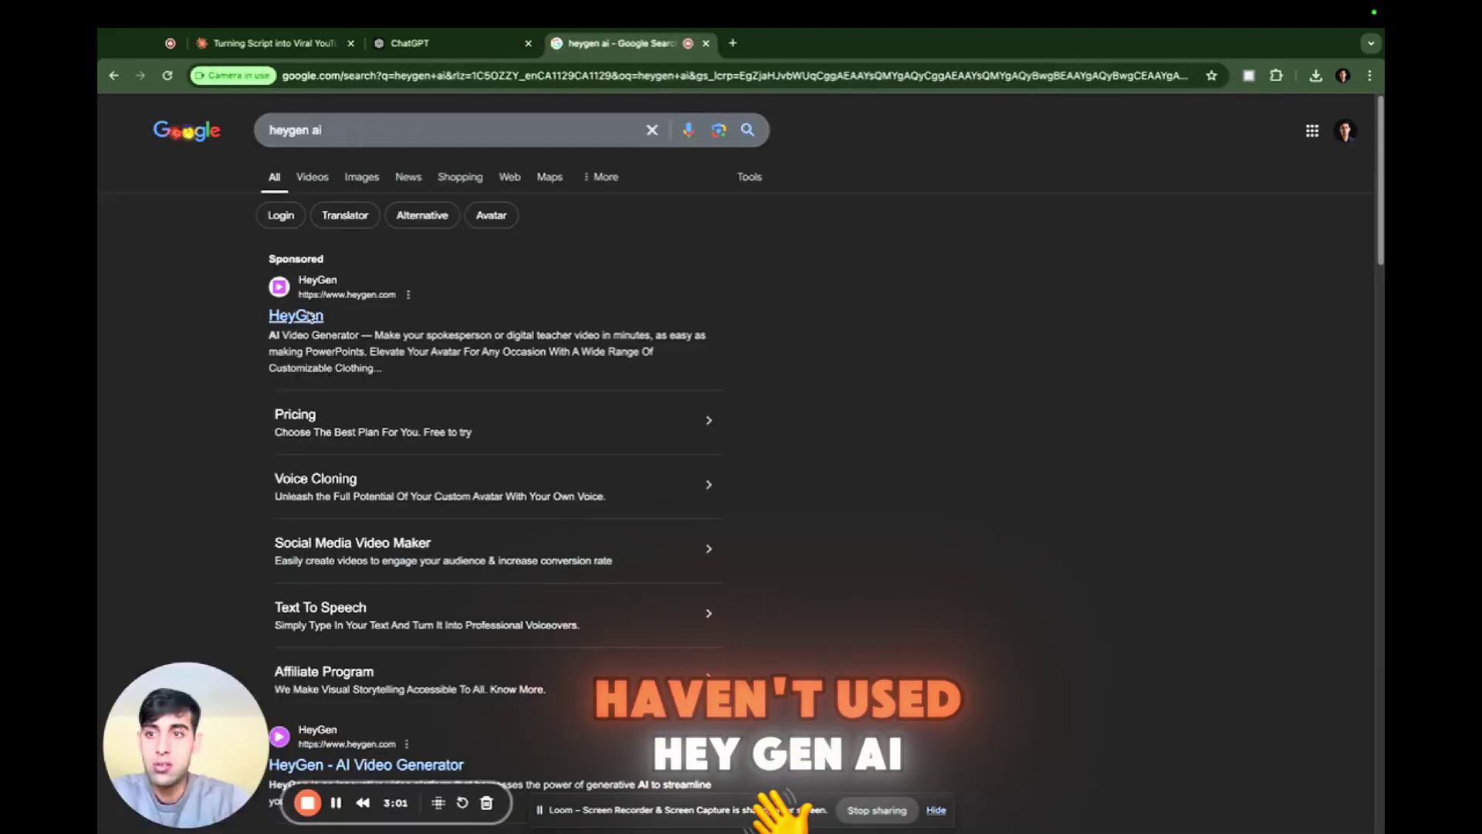
pyautogui.click(309, 318)
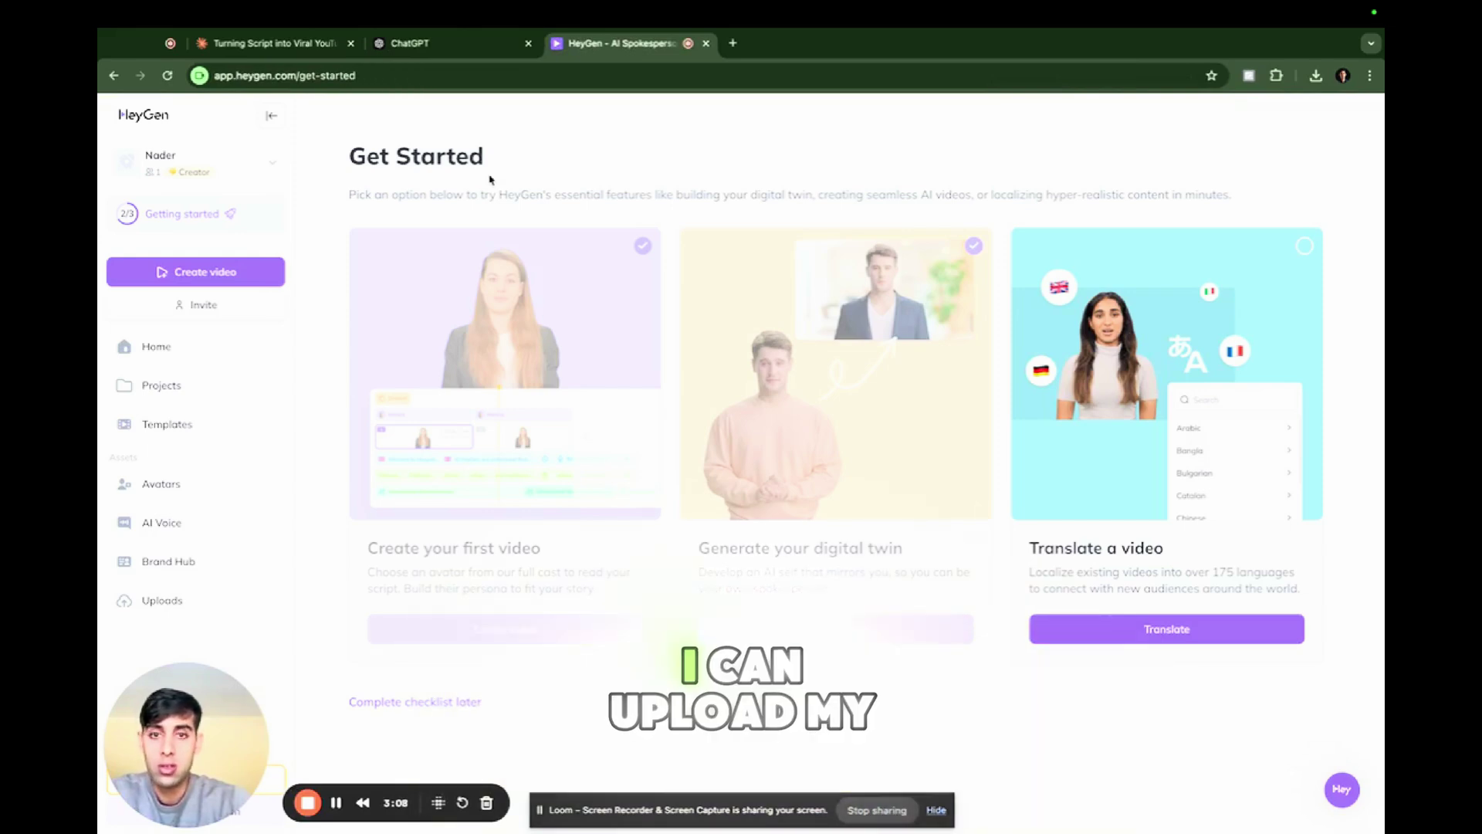
# Open your own avatar from Avatars, preview its look, and start an AI Studio video with it.
pyautogui.click(160, 484)
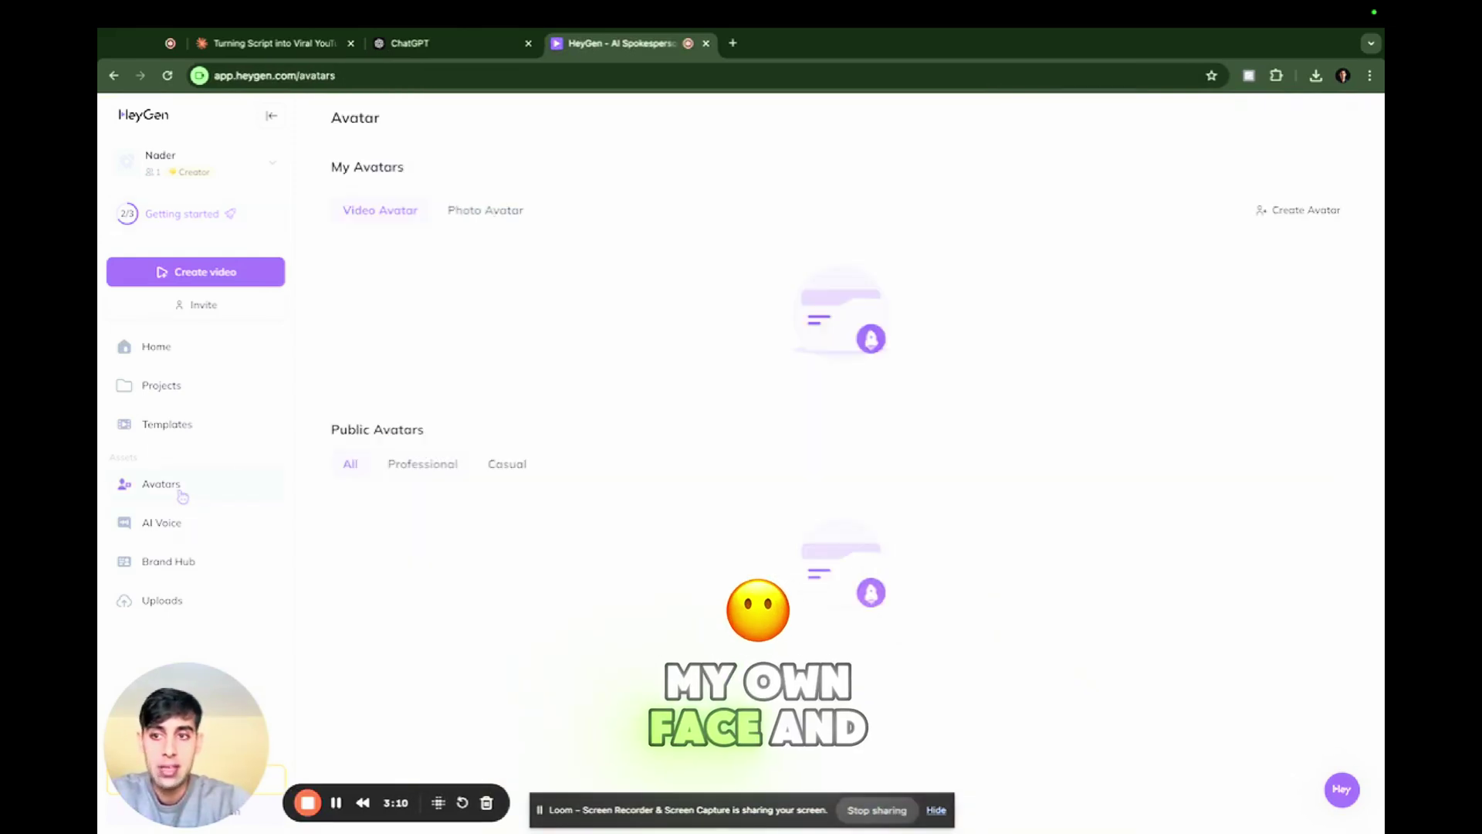
pyautogui.click(600, 363)
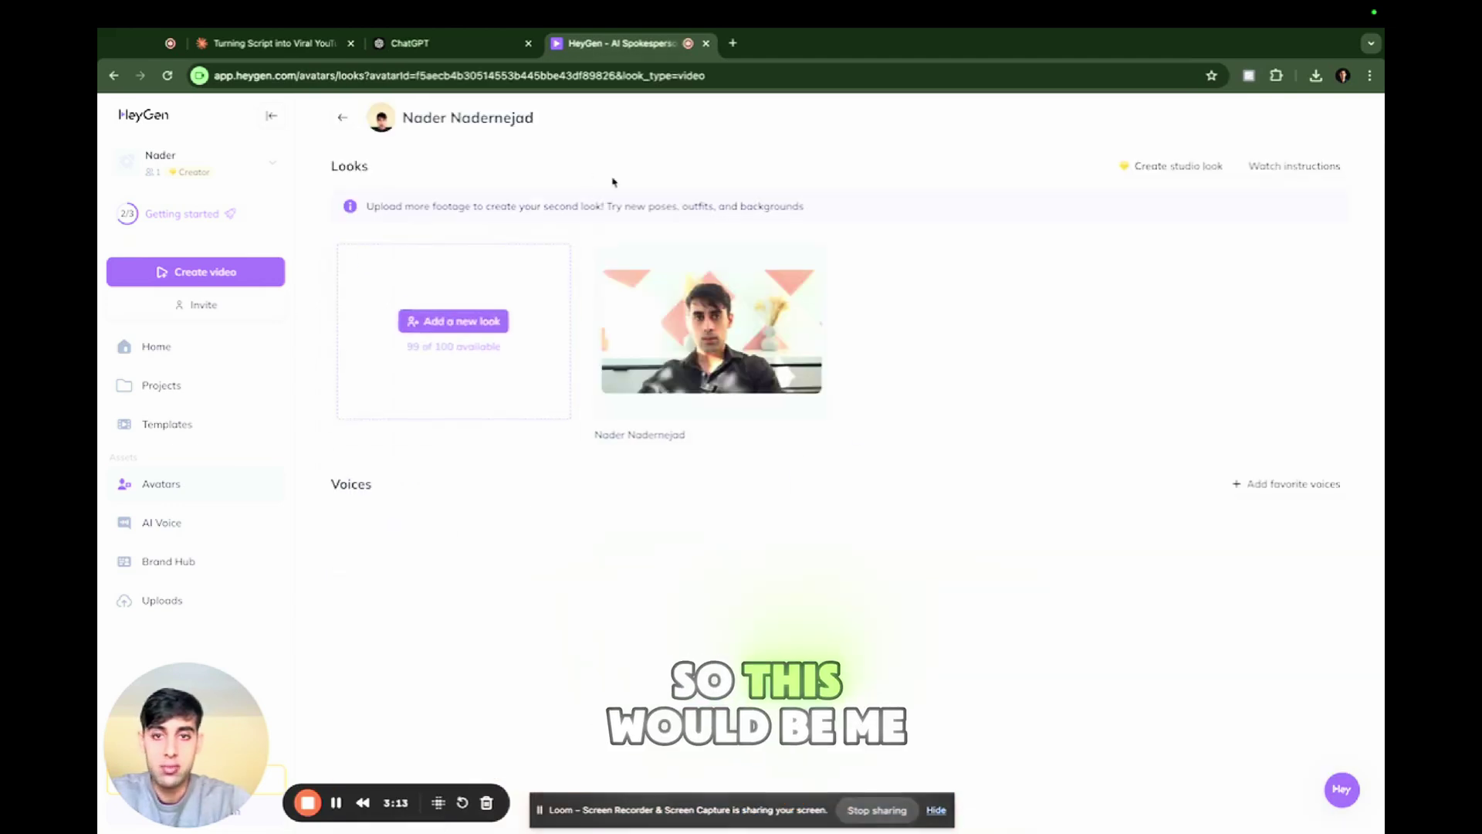
pyautogui.click(722, 376)
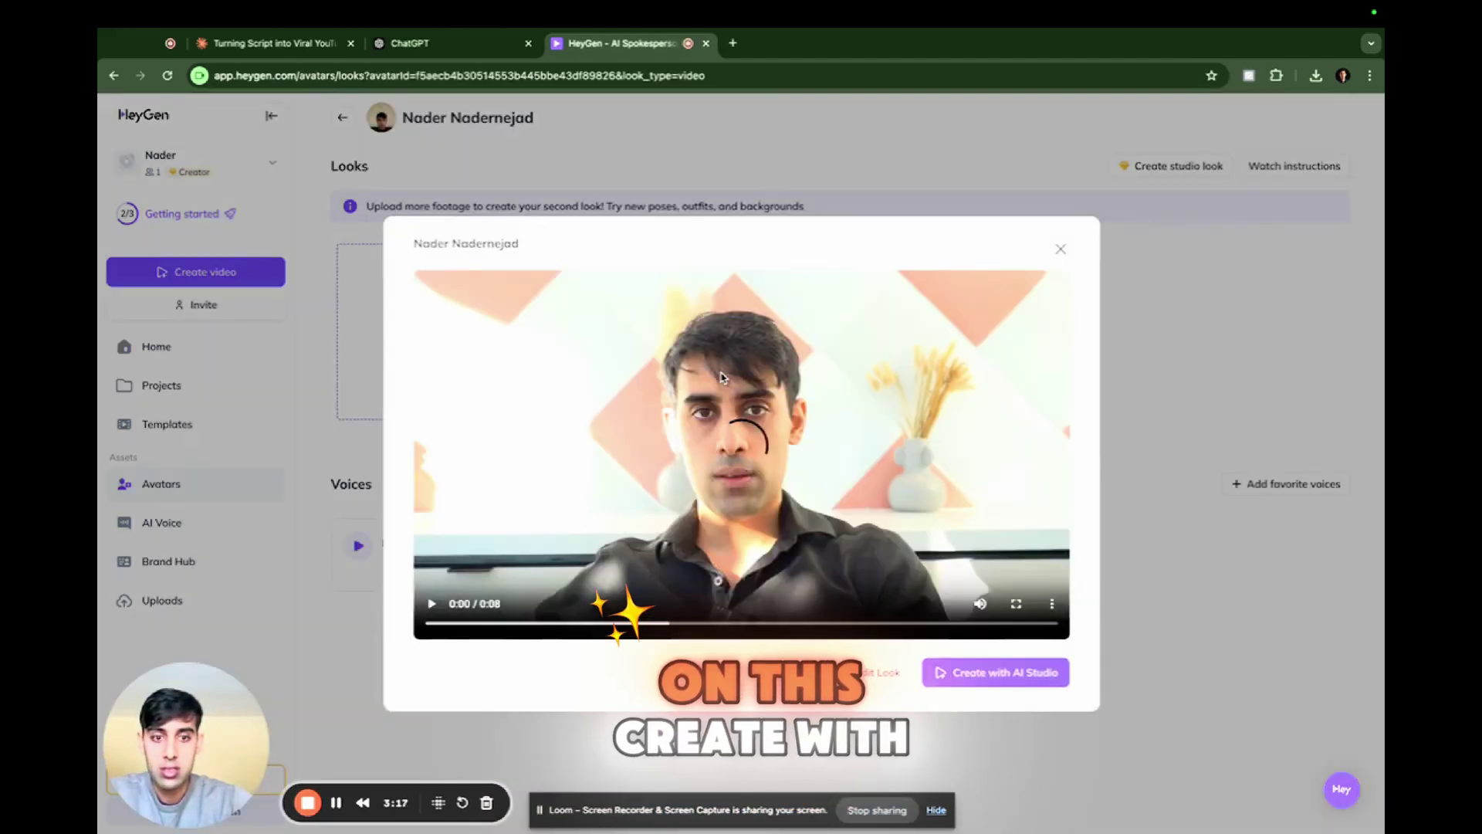
pyautogui.click(964, 683)
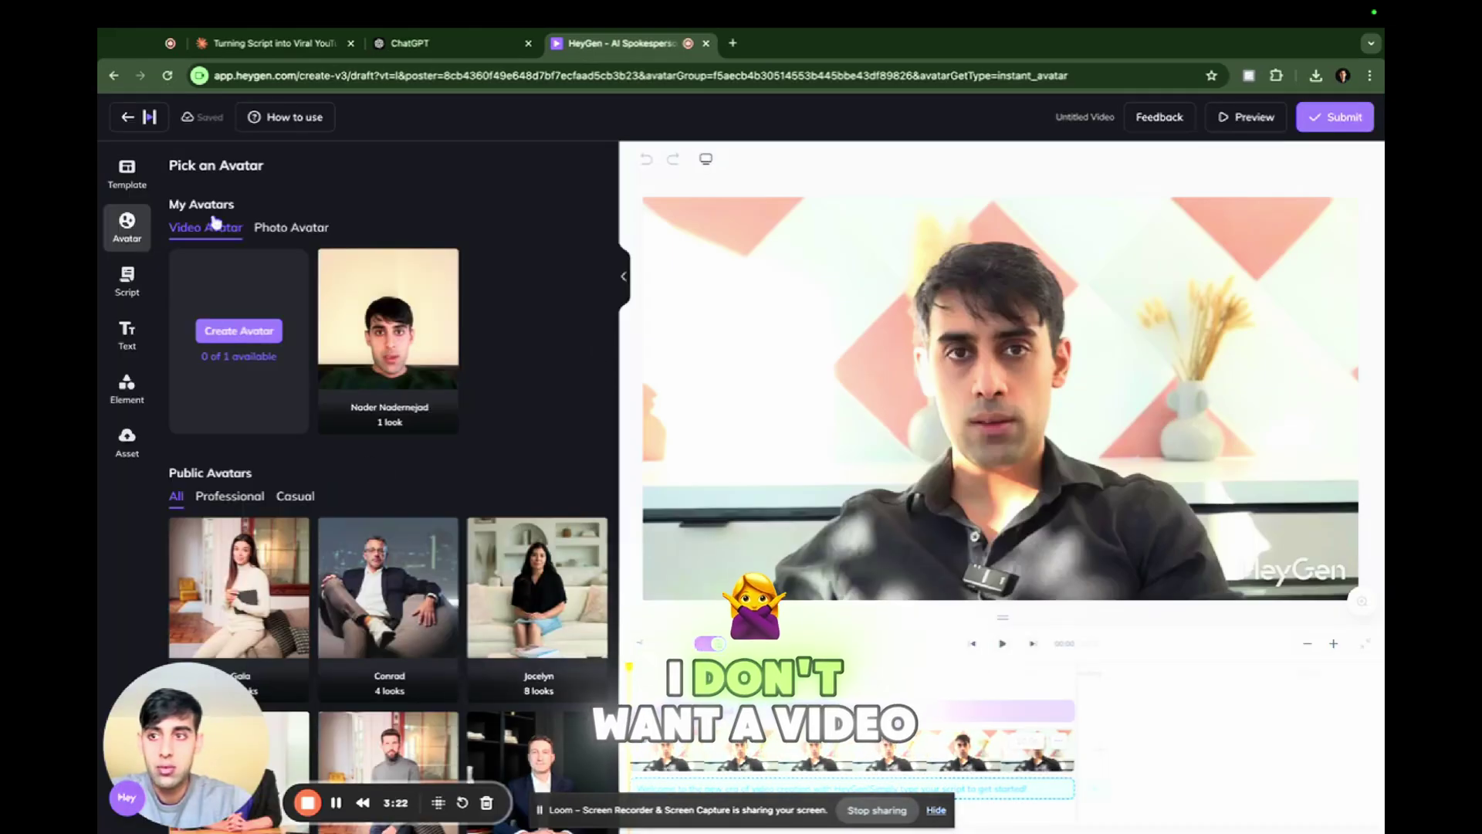
# Start a portrait video and replace the placeholder script with the pasted ChatGPT script.
pyautogui.click(132, 182)
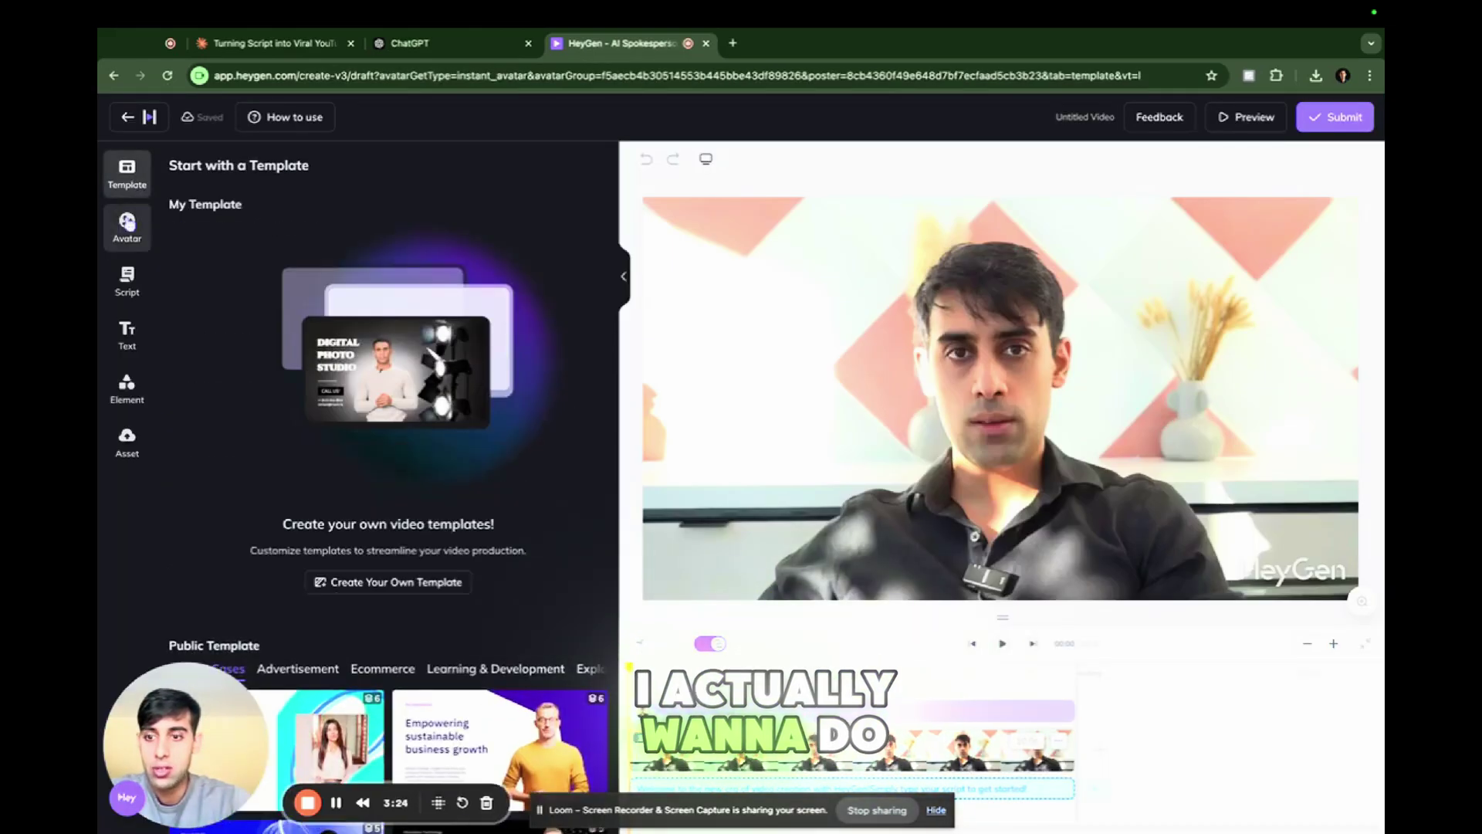
pyautogui.click(128, 226)
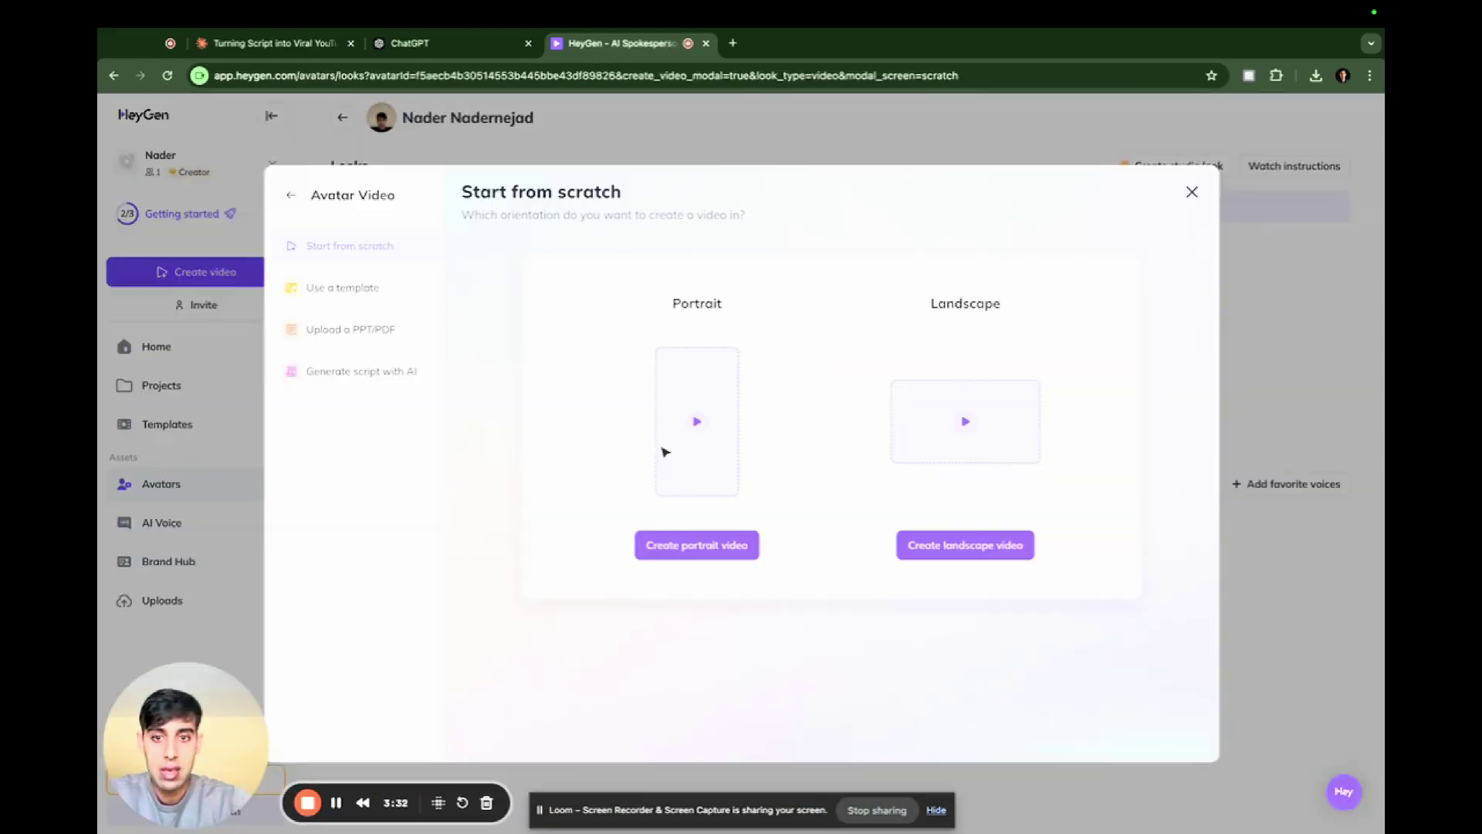
pyautogui.click(697, 545)
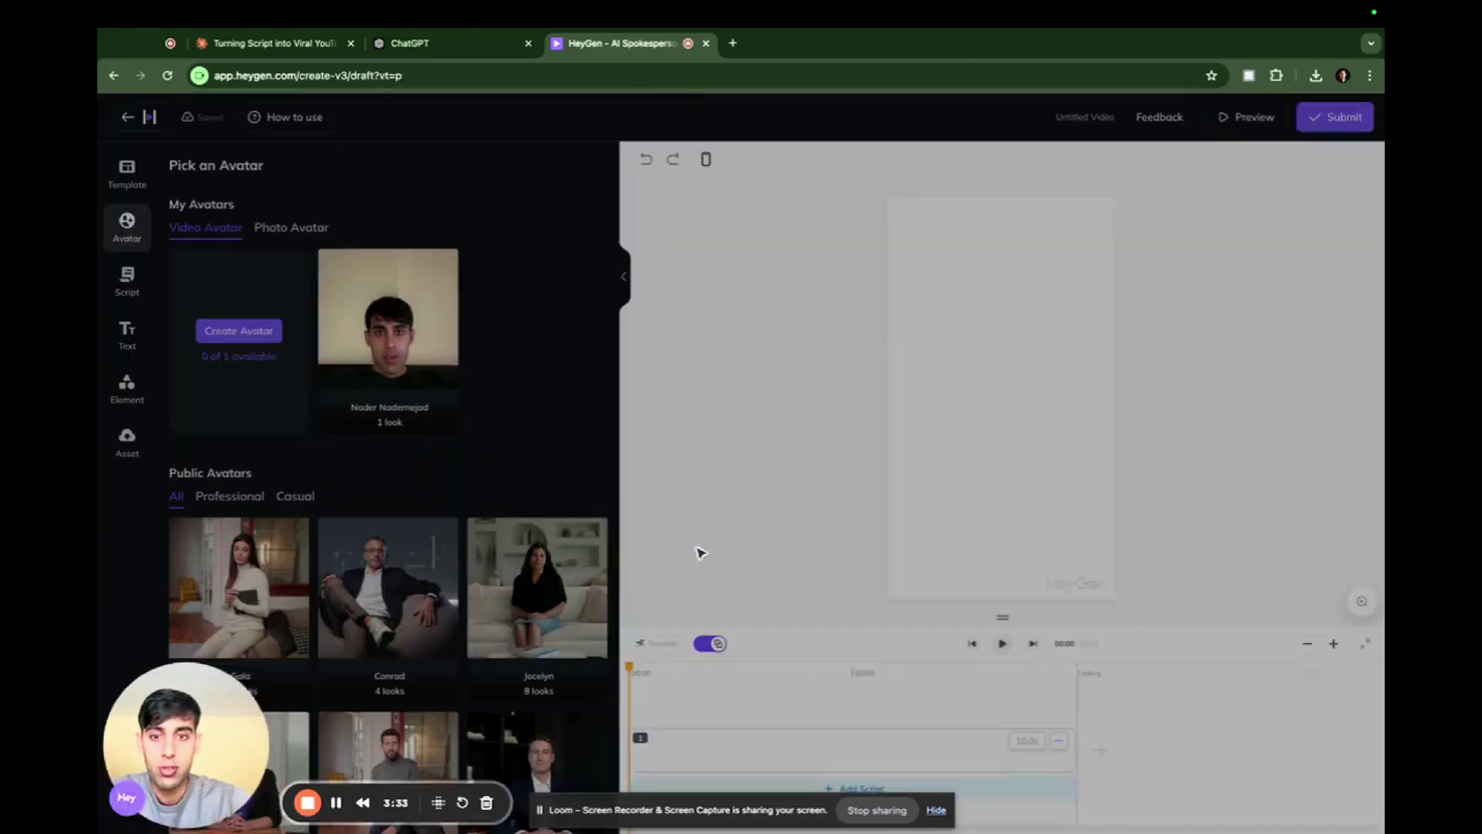
pyautogui.click(123, 274)
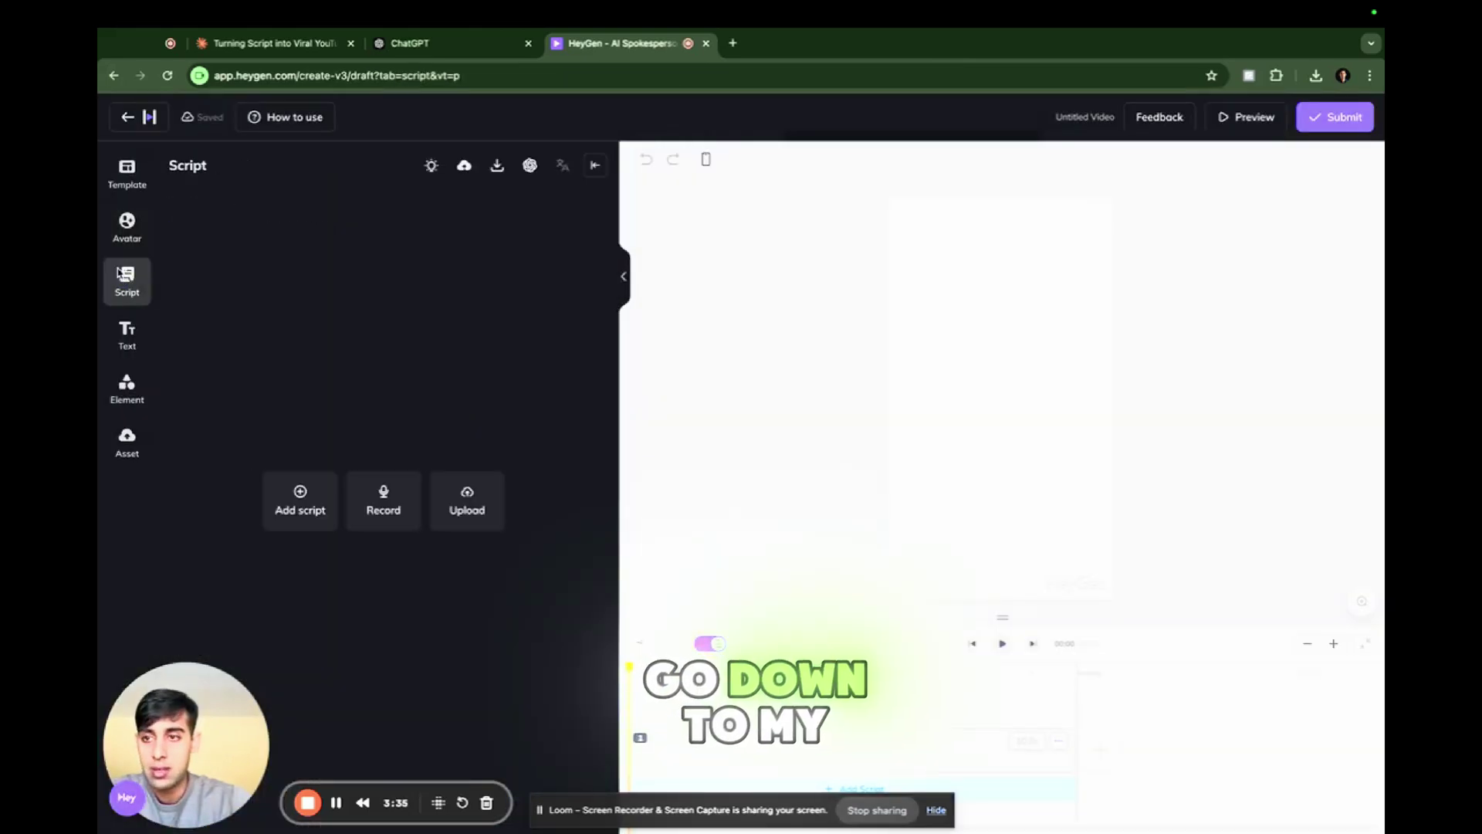
pyautogui.click(301, 500)
pyautogui.moveTo(378, 340); pyautogui.dragTo(124, 304)
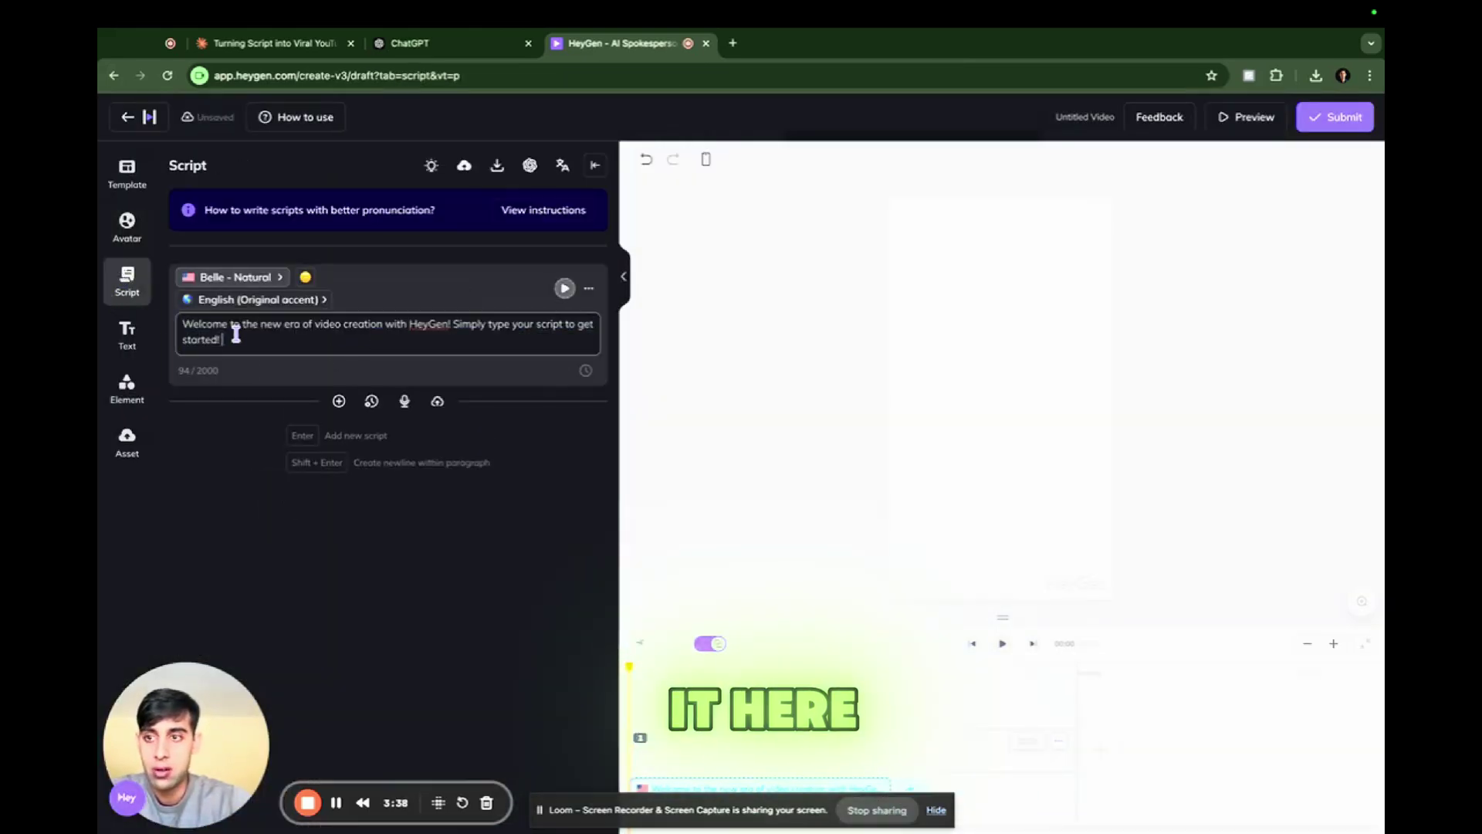
pyautogui.write("Ontario's jail conditions are so horrific they're changing the justice system. A Toronto judge just slashed the sentence of a man who committed 16 robberies, citing inhumane treatment at Toronto South Detention Centre. This so-called 'superjail' has been plagued by lockdowns, staff shortages, and overcrowding, raising serious questions about human rights in Canada's prisons.  Meanwhile, nine Indigenous people have died in police encounters in just one month. Their names—Jack Piché, Hoss Lightning-Saddleback, Tammy Bateman, and others—are a grim reminder of a systemic crisis. Indigenous people make up just 5% of Canada's population but over 16% of police-related fatalities. Families are calling for a national inquiry, but will the government finally act?  This isn't just news—it's a wake-up call. Share your thoughts below, and follow for more updates.")
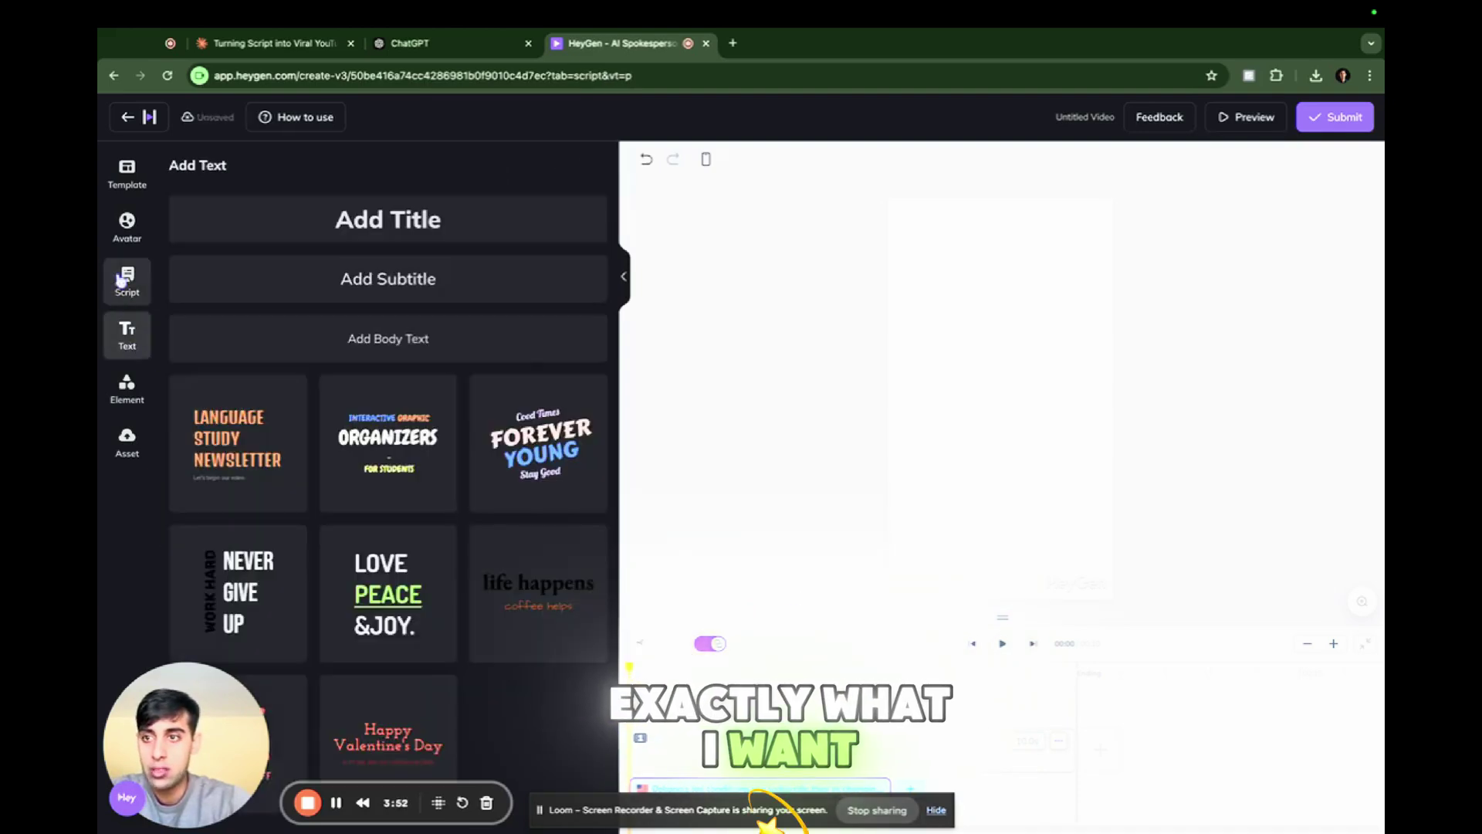
# Place your avatar look in the video and submit it named 'Shorter Sentences – Ontario'.
pyautogui.click(126, 226)
pyautogui.click(425, 352)
pyautogui.click(425, 353)
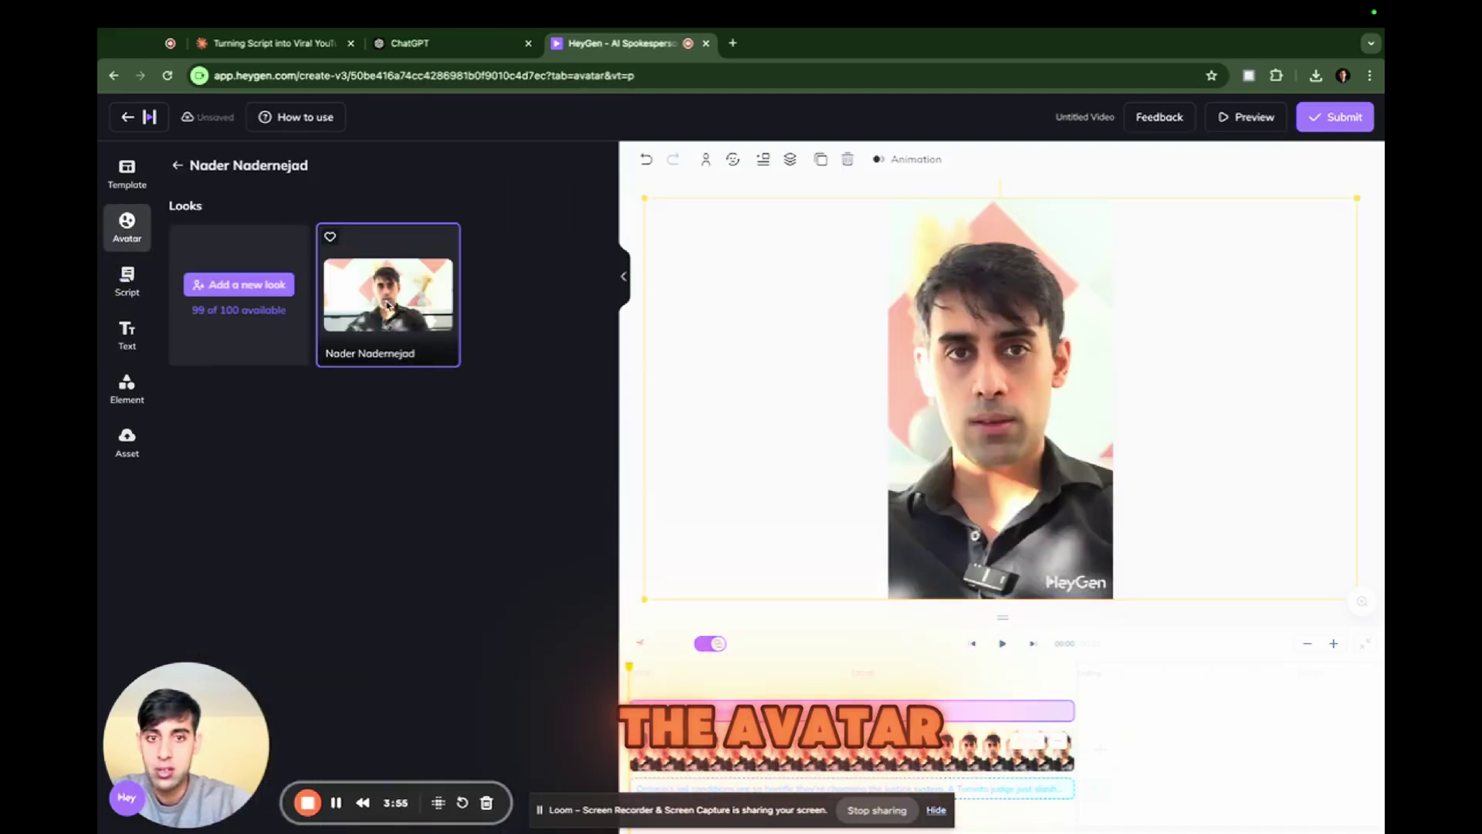
pyautogui.click(124, 291)
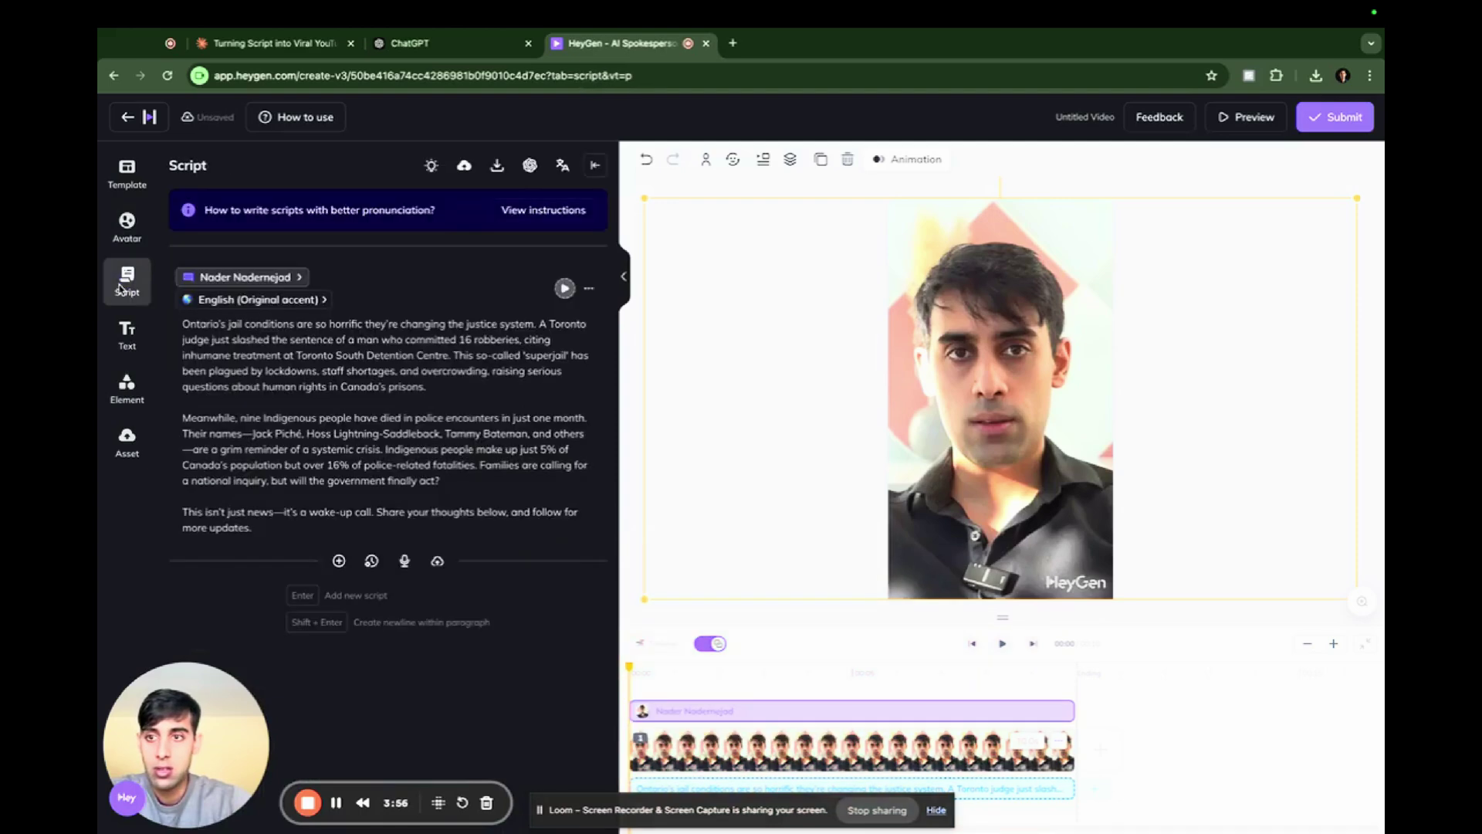
pyautogui.click(1333, 116)
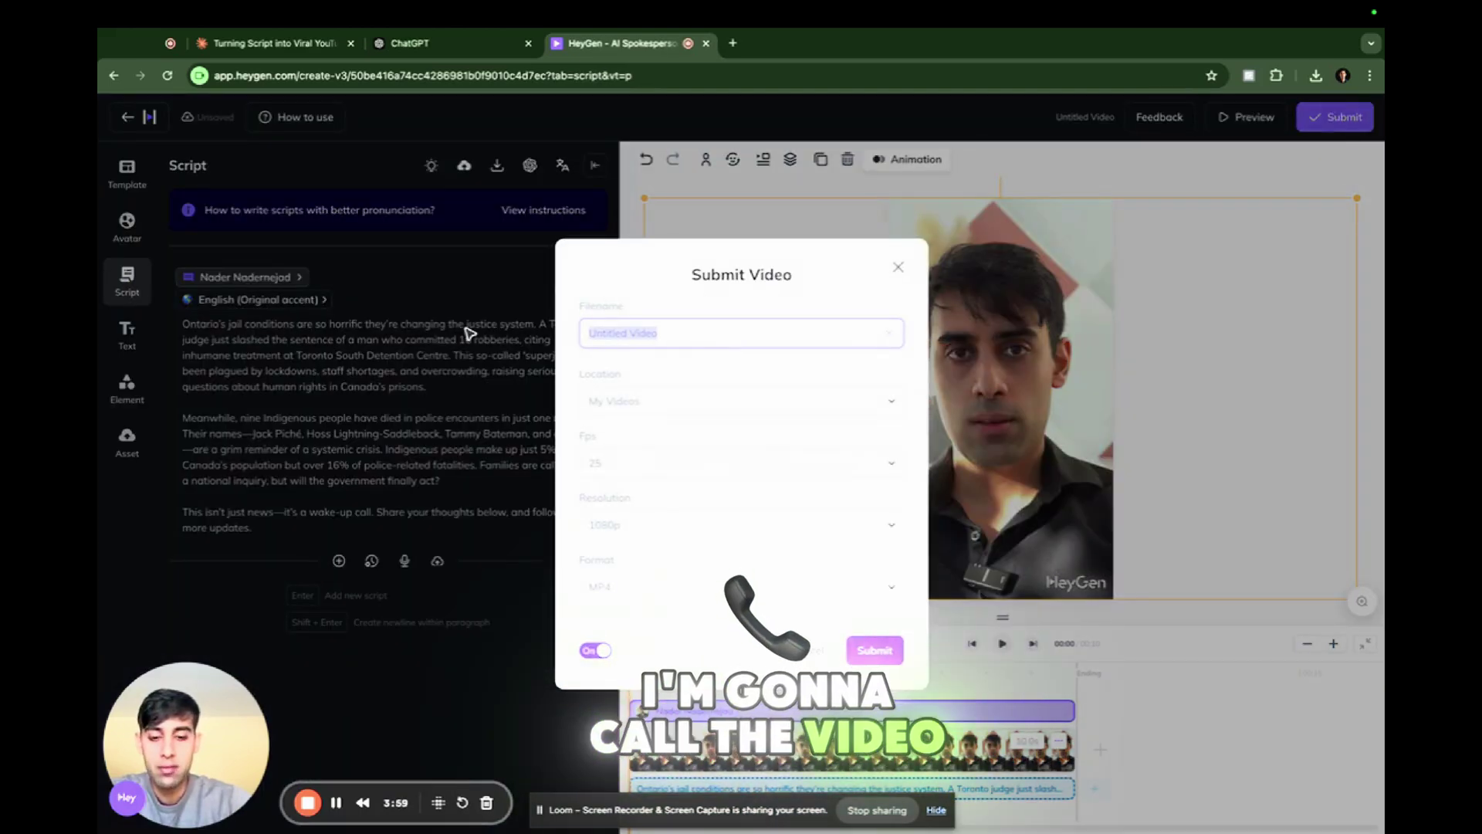
pyautogui.write('Shorter Sentences - Ontario')
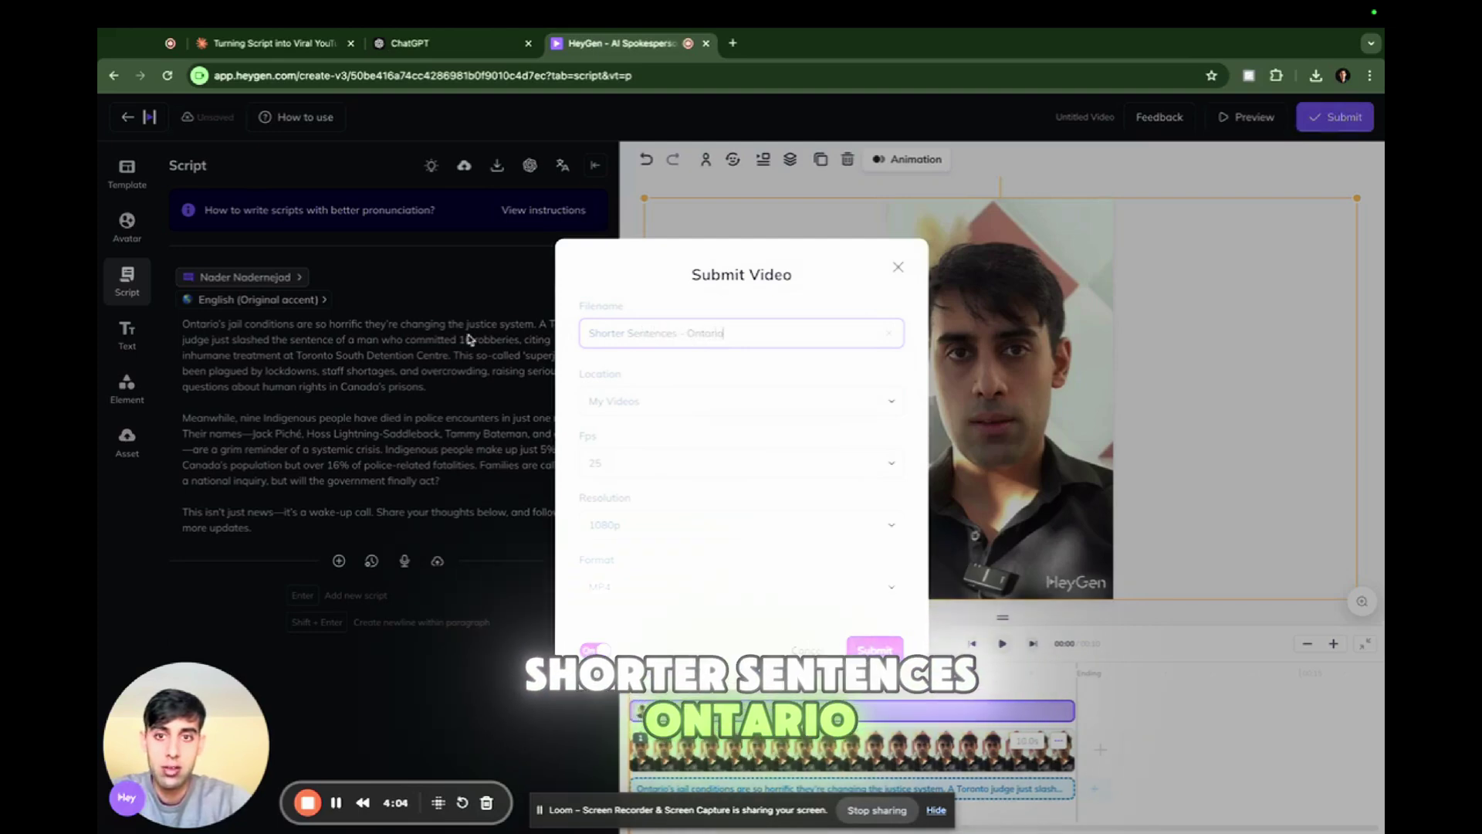
pyautogui.press('Return')
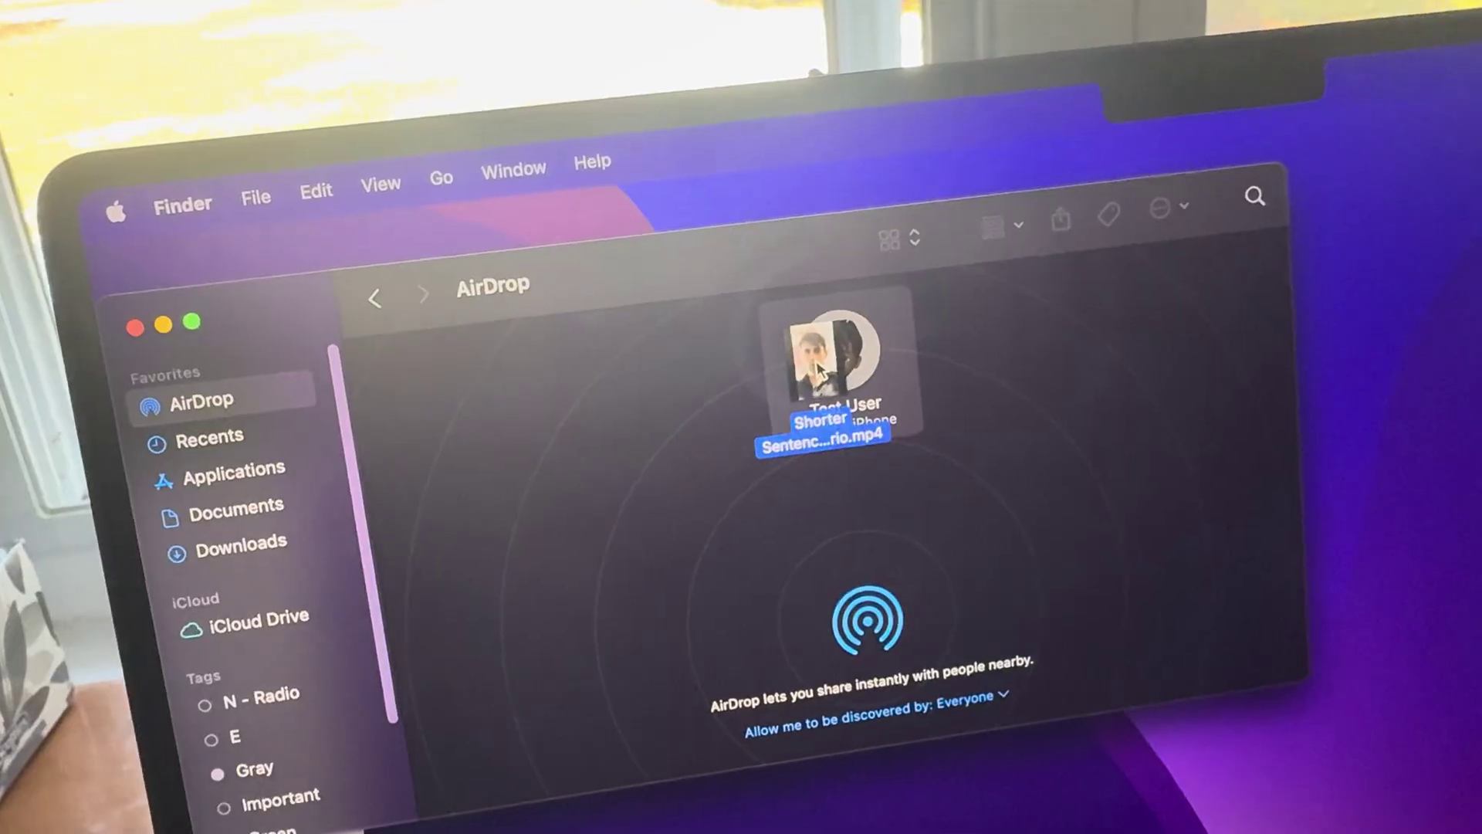
# Send the finished video to the phone and browse the Captions new-project options.
pyautogui.moveTo(854, 347); pyautogui.dragTo(814, 371)
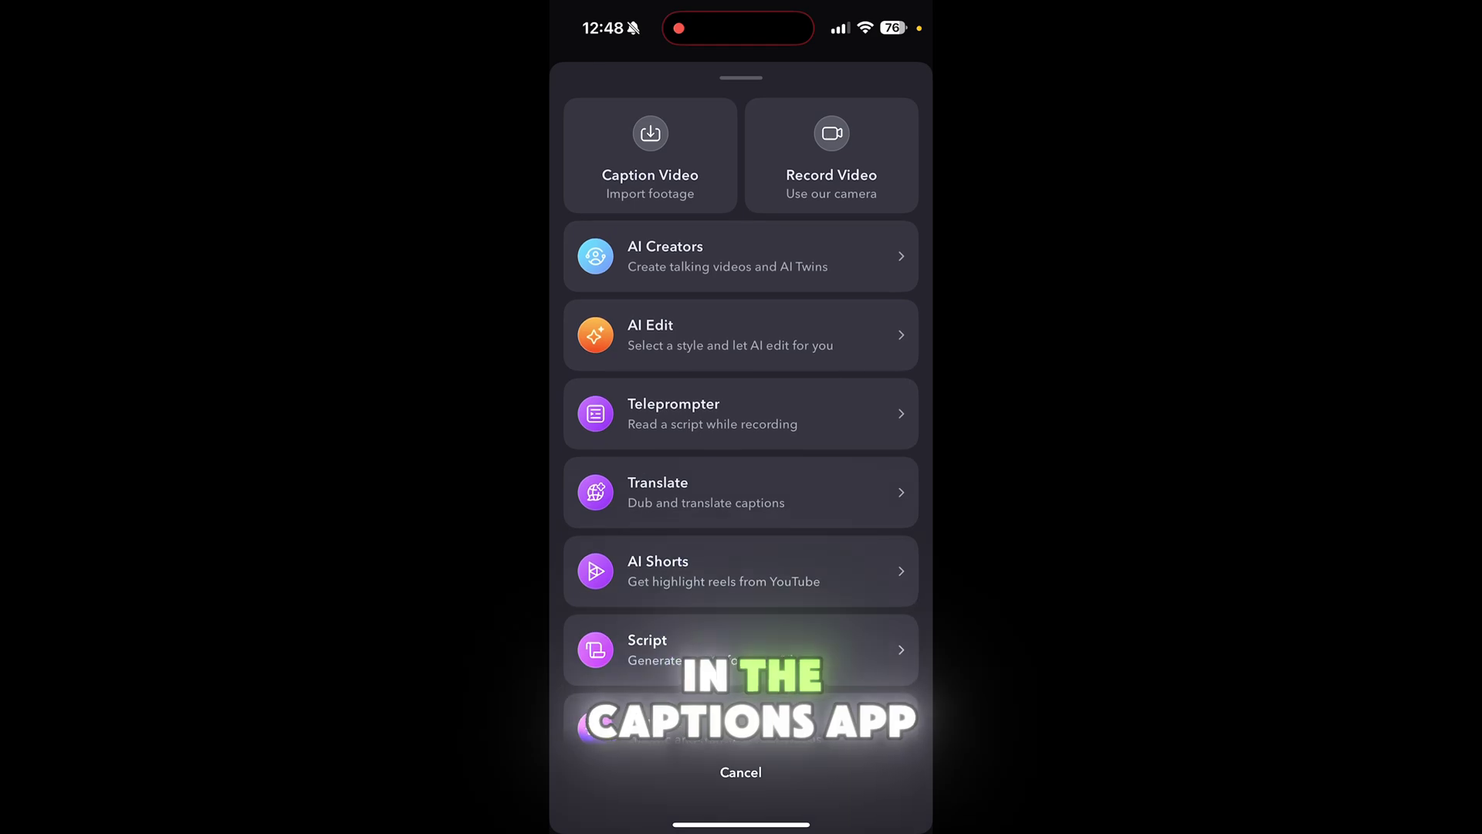
pyautogui.scroll(-1, 741, 479)
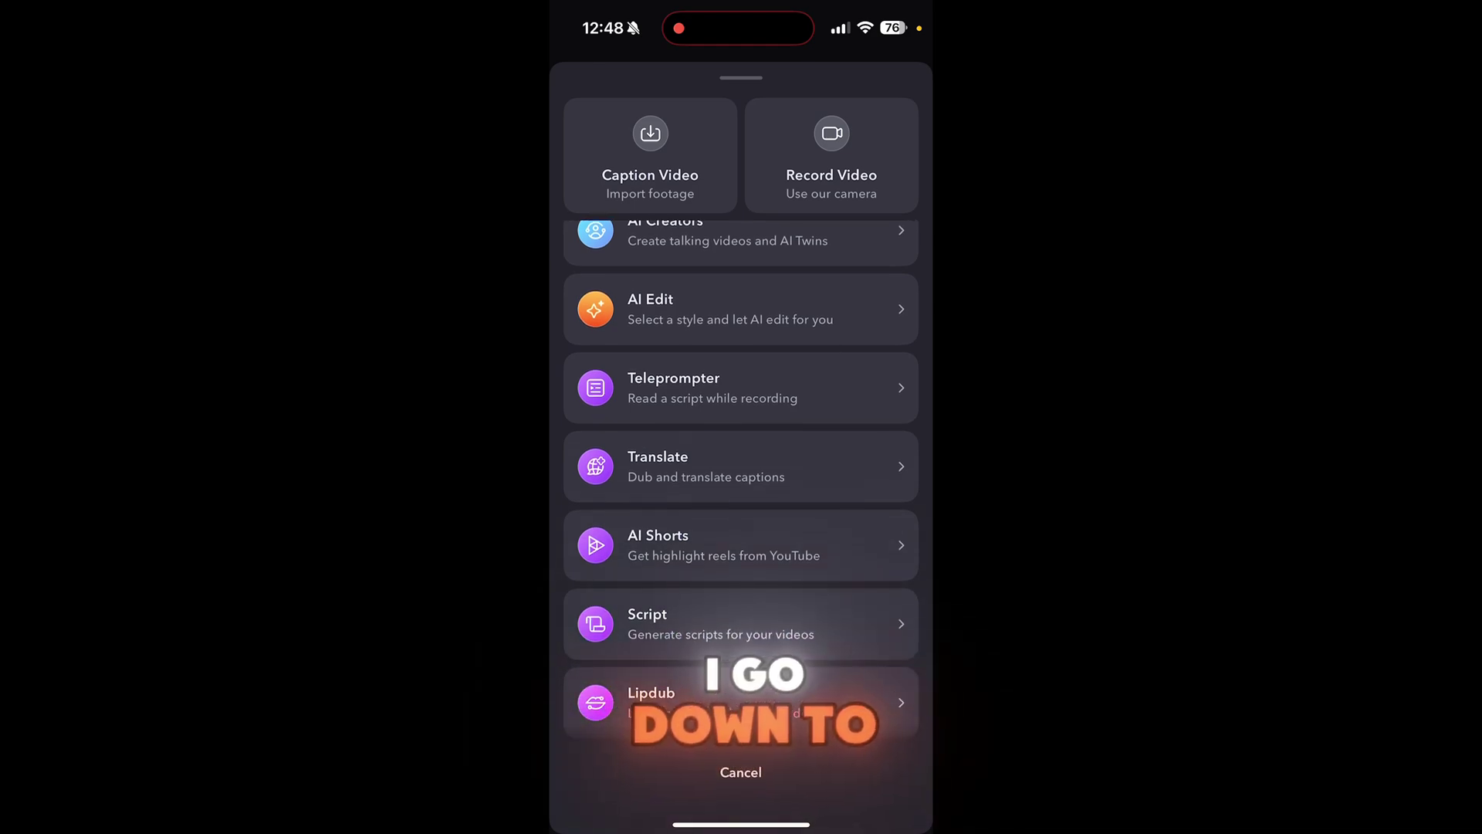